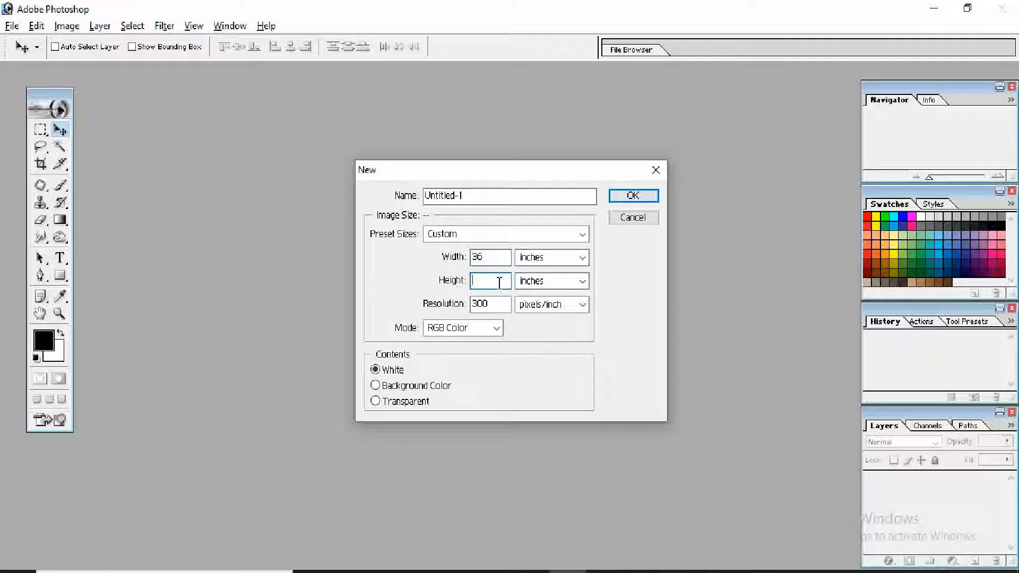
- Set the new document's height to 12 inches and its resolution to 200 pixels/inch, and create it
{"action": "type", "text": "12"}
{"action": "double_click", "coordinate": [492, 301]}
{"action": "key", "text": "BackSpace"}
{"action": "type", "text": "200"}
{"action": "key", "text": "Return"}
{"action": "left_click", "coordinate": [667, 80]}
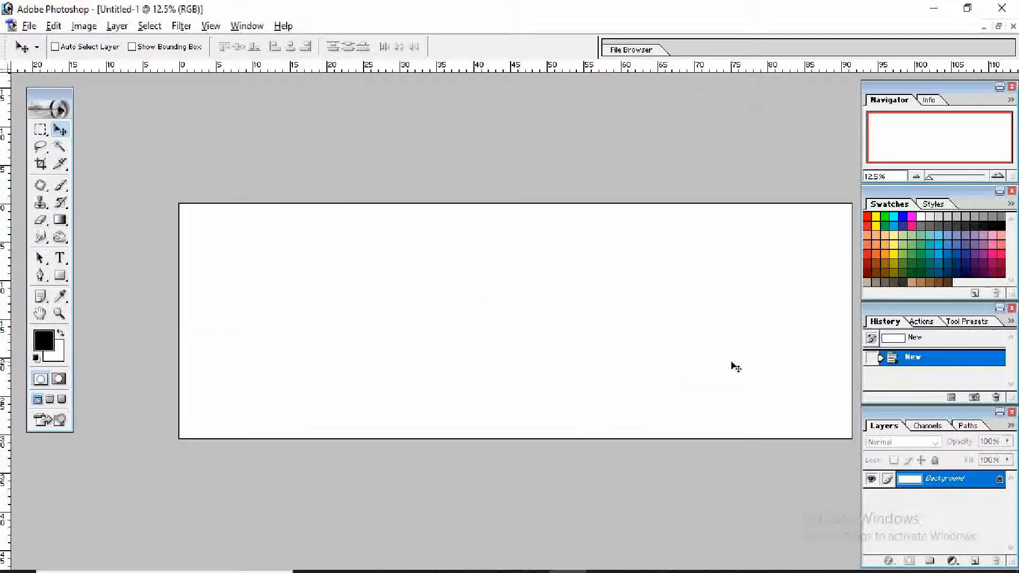
- Convert the locked Background into a regular editable layer with the default settings
{"action": "key", "text": "z"}
{"action": "left_click", "coordinate": [359, 47]}
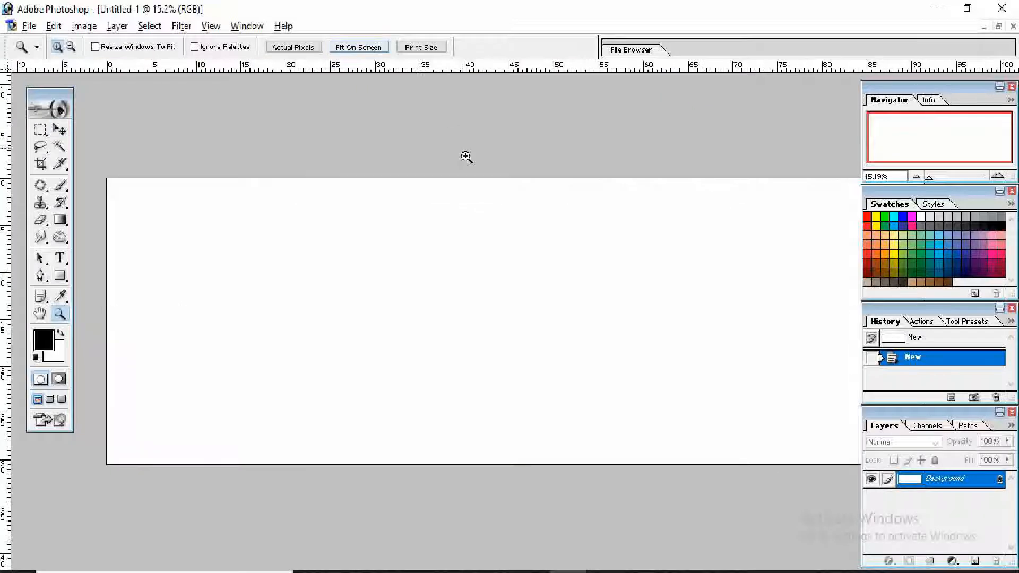
{"action": "double_click", "coordinate": [992, 483]}
{"action": "left_click", "coordinate": [615, 266]}
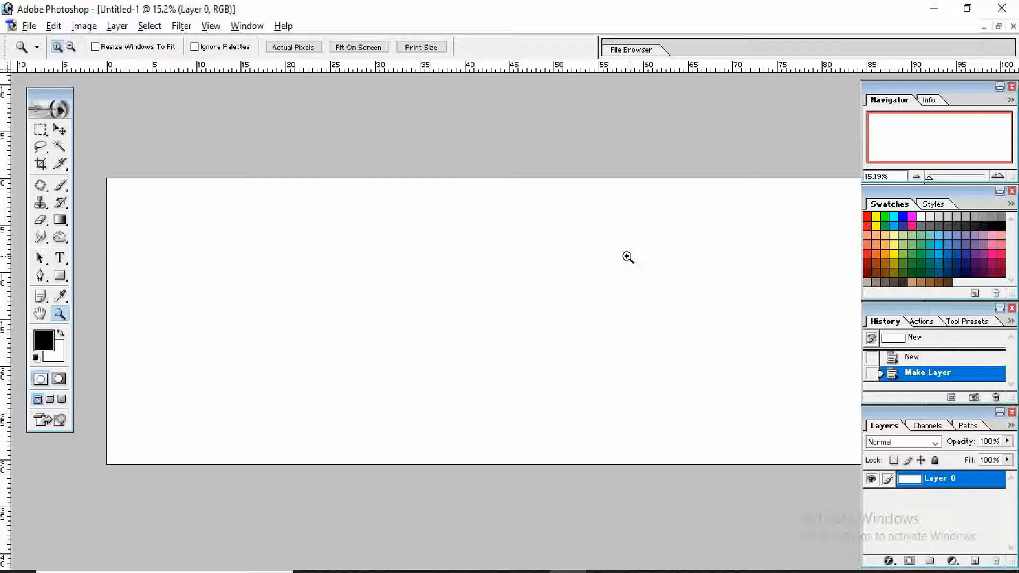
{"action": "key", "text": "alt+v"}
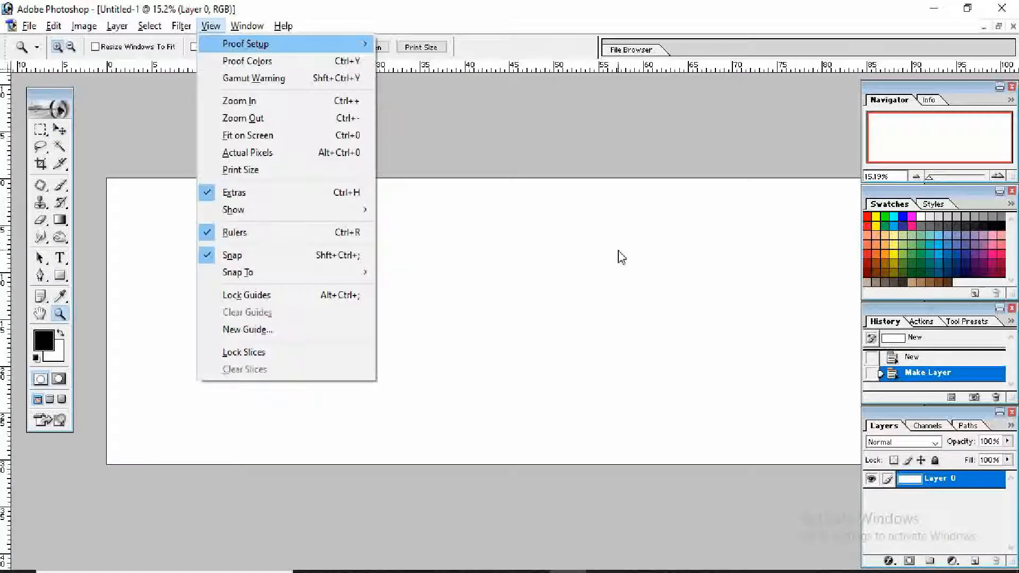
{"action": "key", "text": "e"}
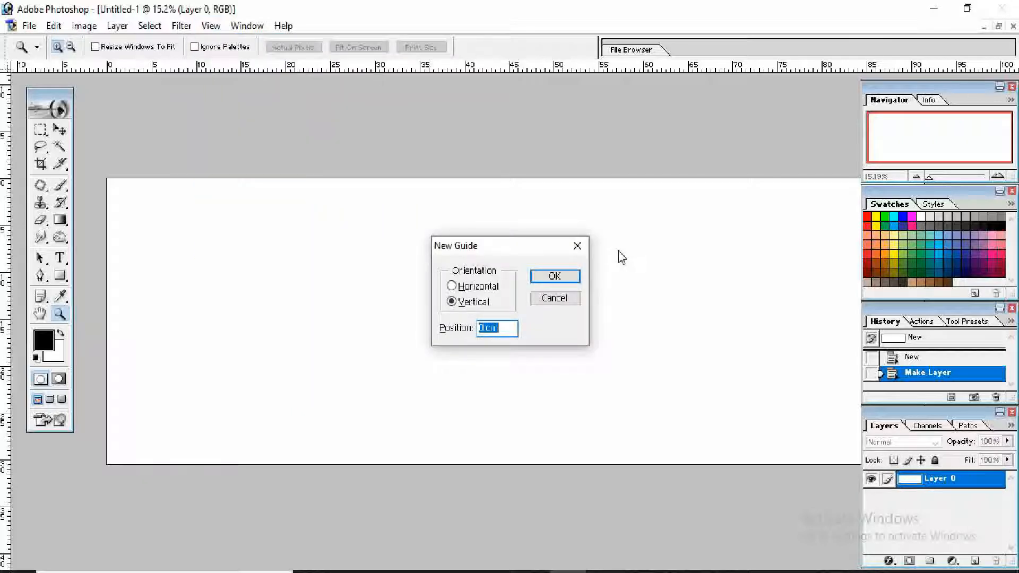
{"action": "type", "text": "8"}
{"action": "key", "text": "Return"}
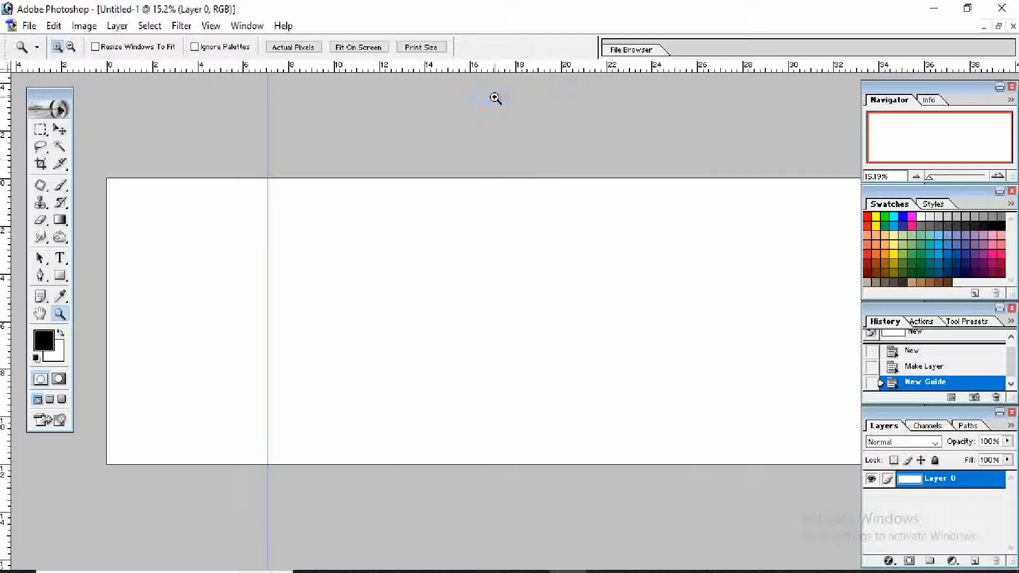
{"action": "key", "text": "ctrl+z"}
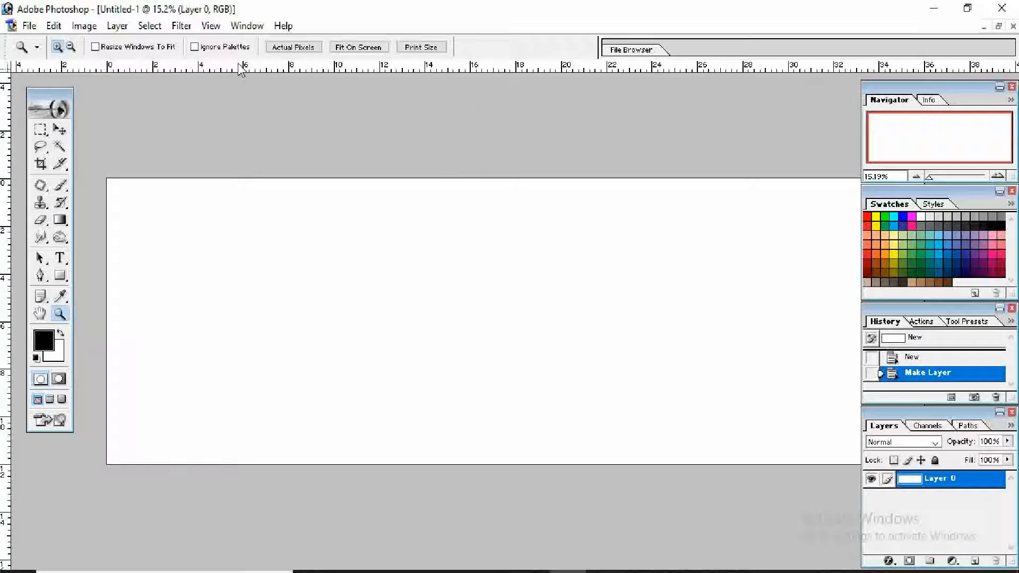
- Add a vertical guide at 18 inches, in the middle of the canvas width
{"action": "key", "text": "alt+e"}
{"action": "left_click", "coordinate": [323, 124]}
{"action": "key", "text": "alt+v"}
{"action": "key", "text": "e"}
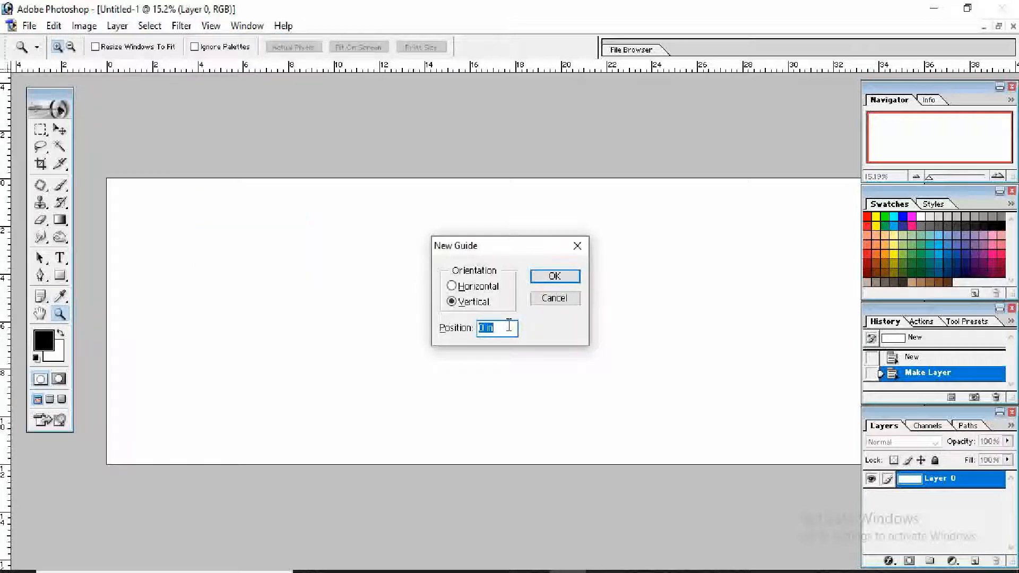
{"action": "type", "text": "18"}
{"action": "key", "text": "Return"}
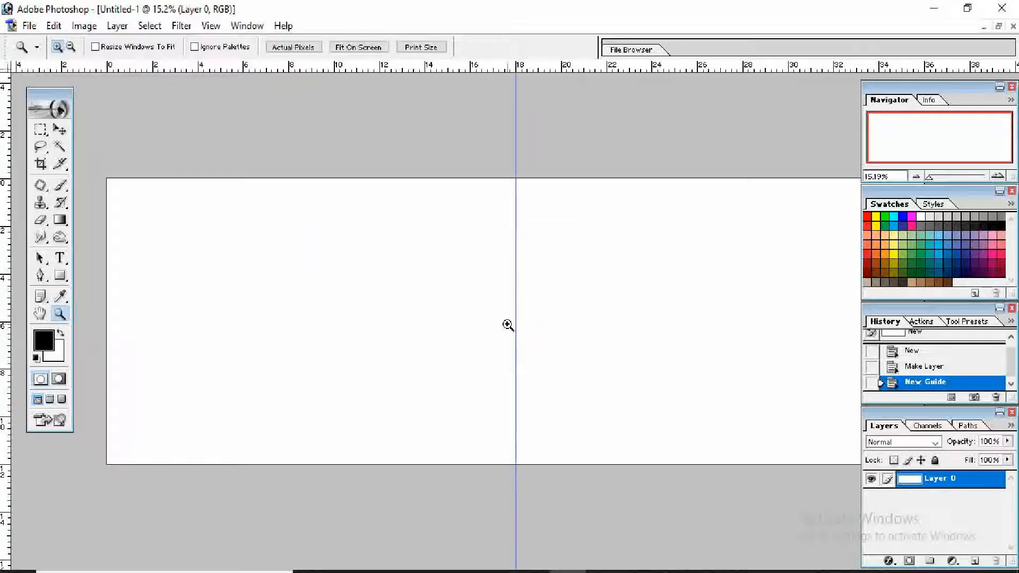
- Add a vertical margin guide at 0.5 inches near the canvas's left edge
{"action": "key", "text": "Tab"}
{"action": "key", "text": "Tab"}
{"action": "key", "text": "v"}
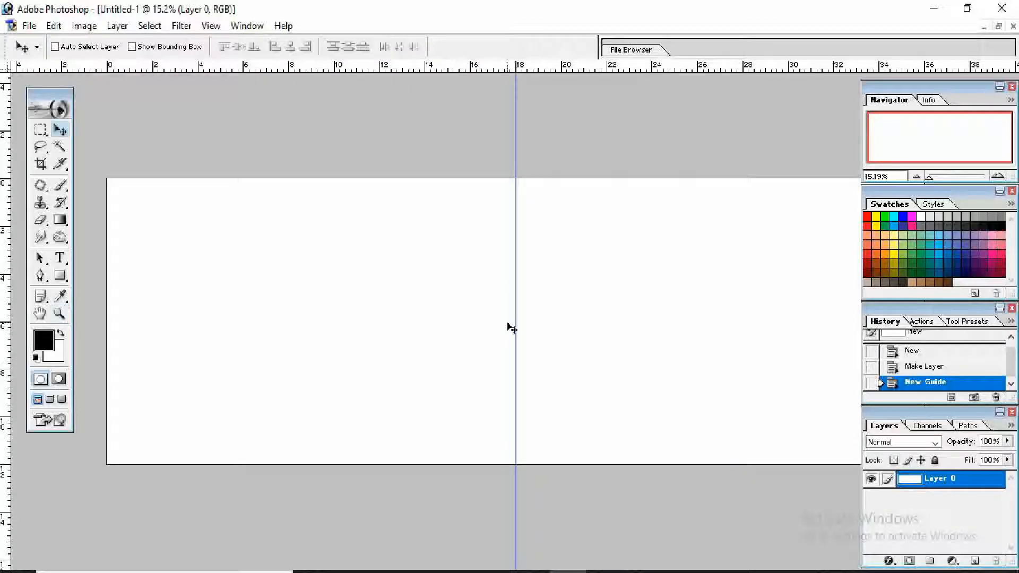
{"action": "key", "text": "alt+v"}
{"action": "type", "text": "e"}
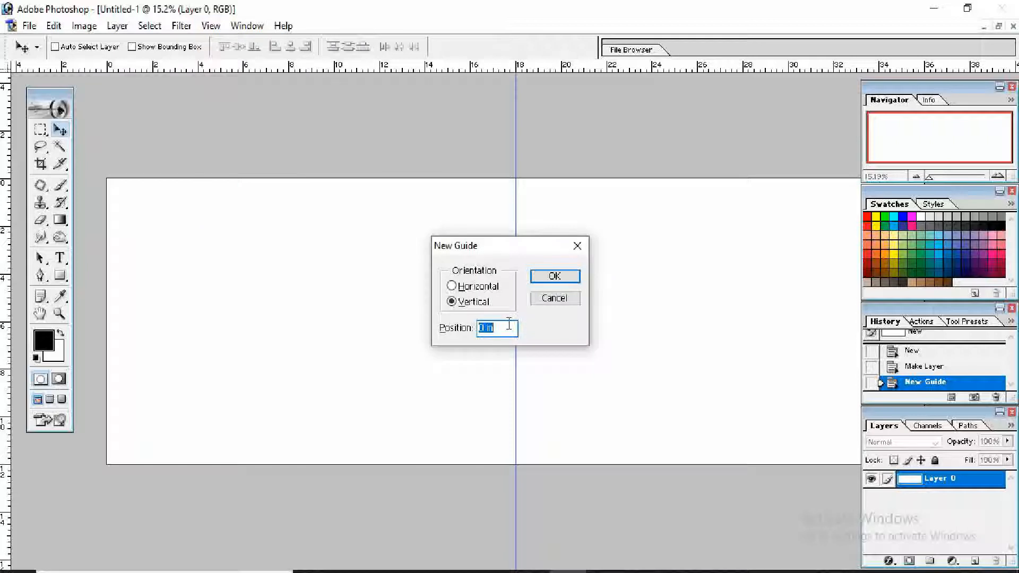
{"action": "type", "text": ".5"}
{"action": "key", "text": "Return"}
- Add a vertical margin guide at 35.5 inches near the canvas's right edge
{"action": "key", "text": "alt+v"}
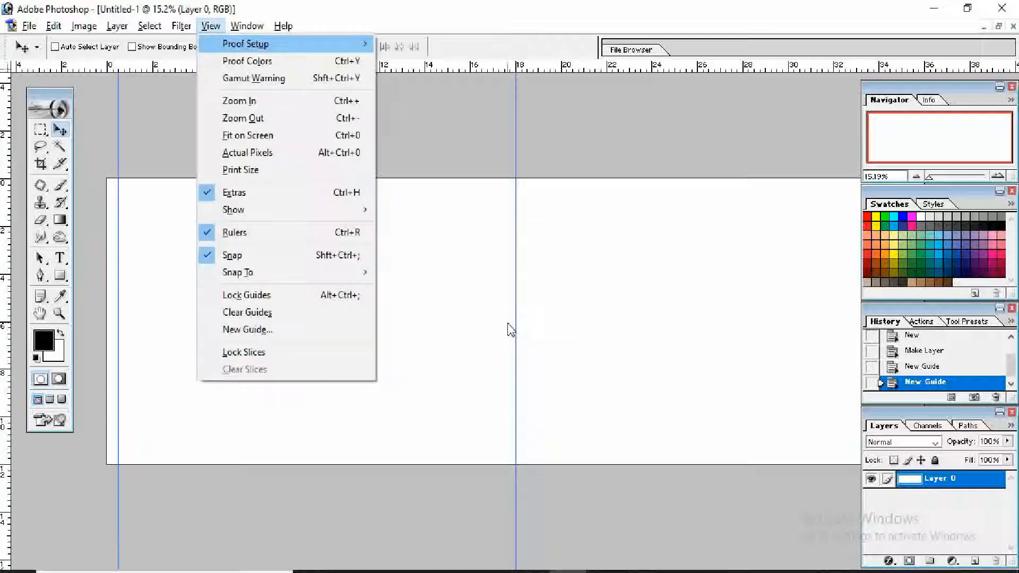
{"action": "type", "text": "e"}
{"action": "type", "text": "35"}
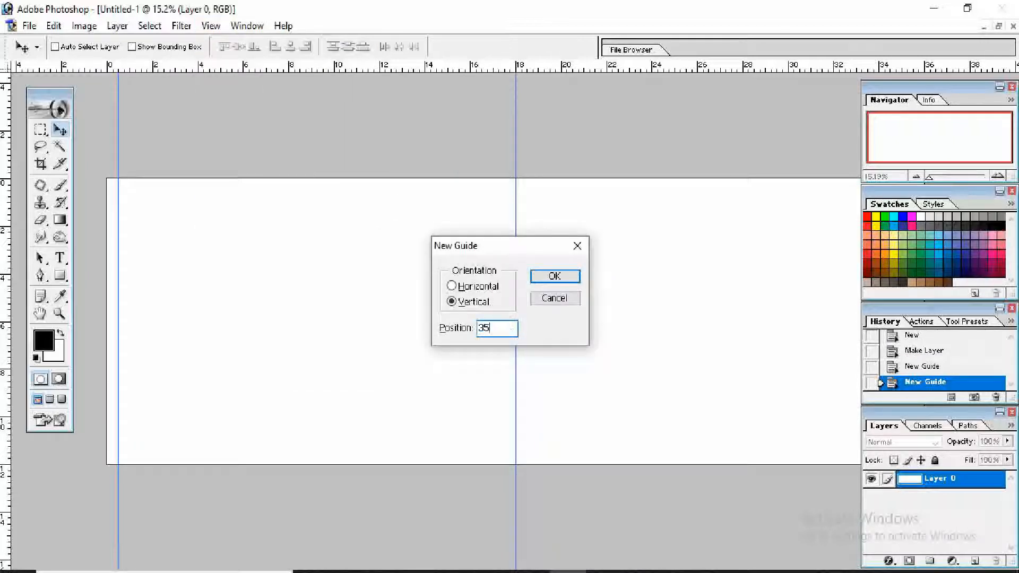
{"action": "type", "text": ".5"}
{"action": "key", "text": "Return"}
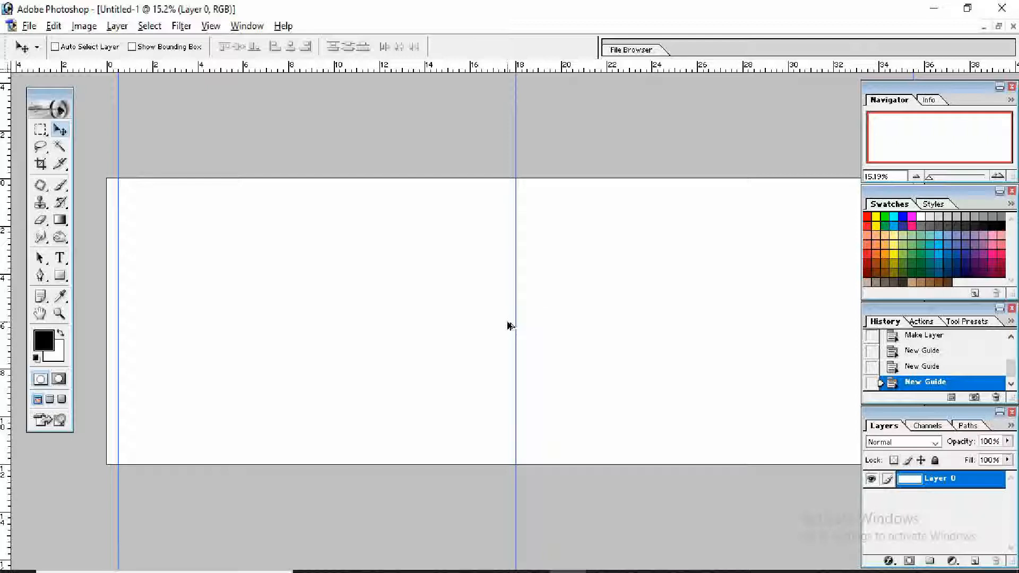
- Add a horizontal margin guide at 0.5 inches near the canvas's upper edge
{"action": "key", "text": "alt+v"}
{"action": "key", "text": "e"}
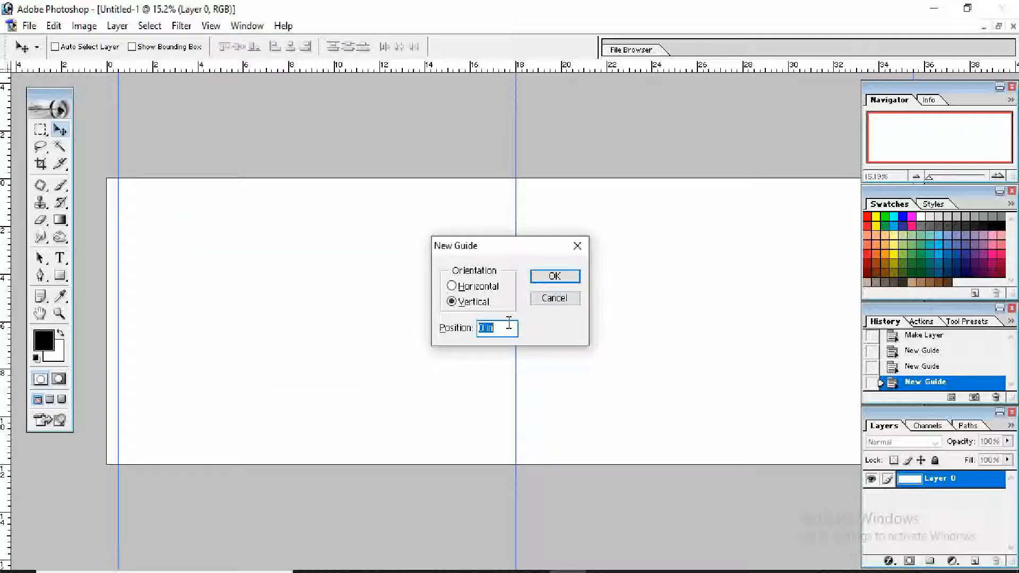
{"action": "type", "text": "1"}
{"action": "type", "text": "5"}
{"action": "left_click", "coordinate": [467, 287]}
{"action": "key", "text": "Return"}
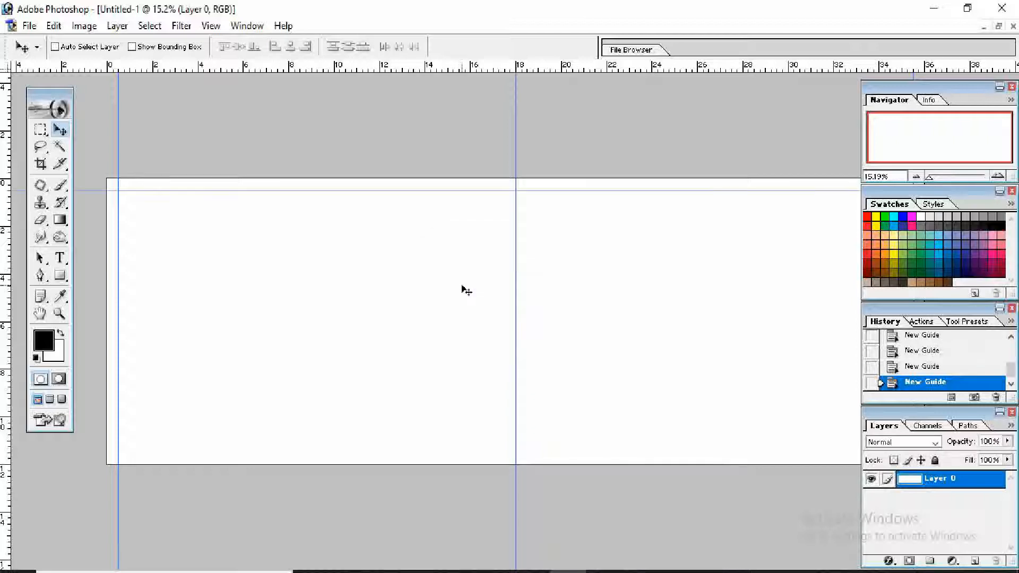
- Add a horizontal margin guide at 11.5 inches near the canvas's lower edge
{"action": "key", "text": "alt+v"}
{"action": "key", "text": "e"}
{"action": "key", "text": "BackSpace"}
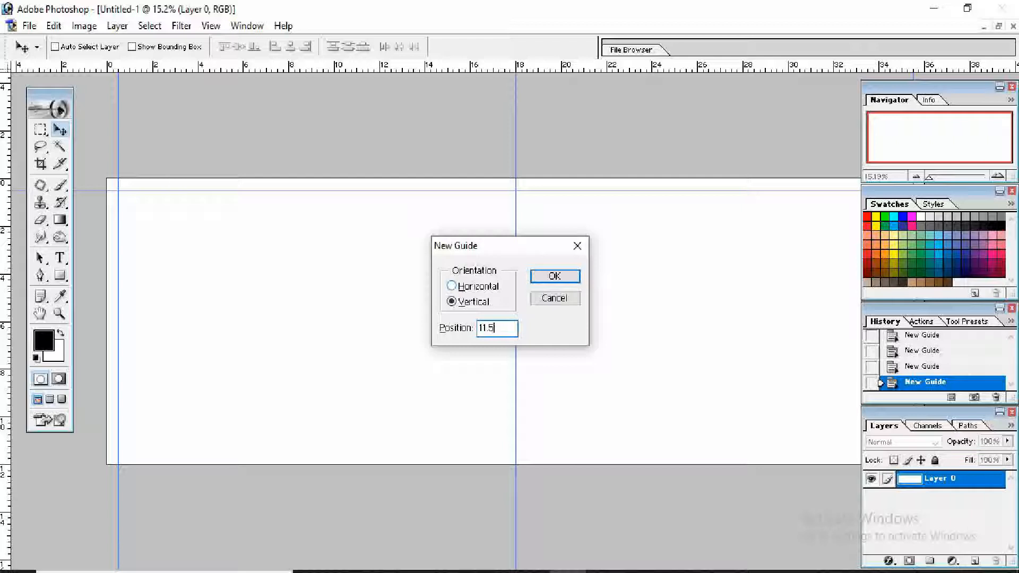
{"action": "type", "text": "11.5"}
{"action": "left_click", "coordinate": [461, 288]}
{"action": "key", "text": "Return"}
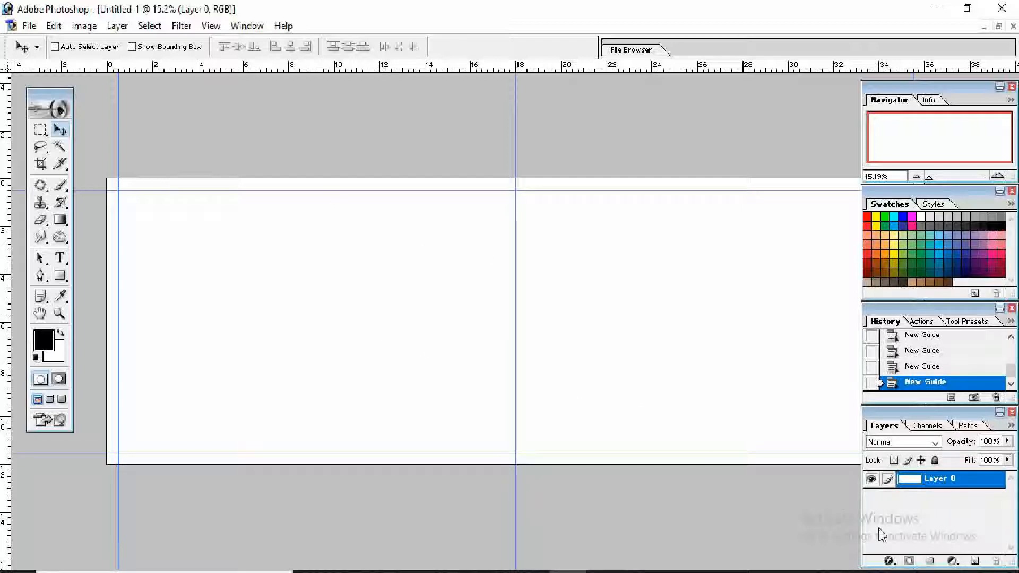
- Create a new empty layer above Layer 0 and add a vertical guide at 9 inches
{"action": "left_click", "coordinate": [976, 561]}
{"action": "left_click", "coordinate": [60, 276]}
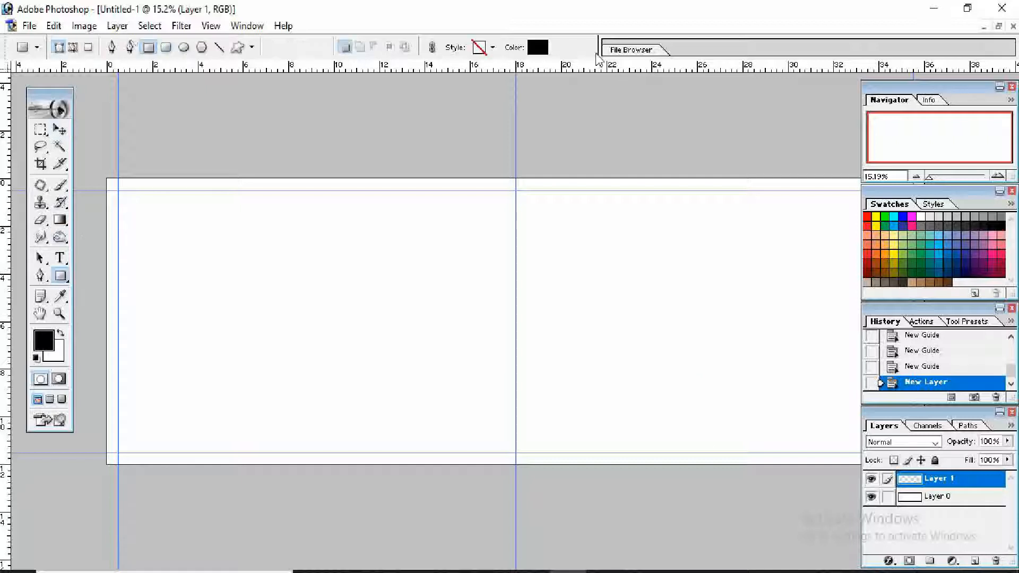
{"action": "key", "text": "v"}
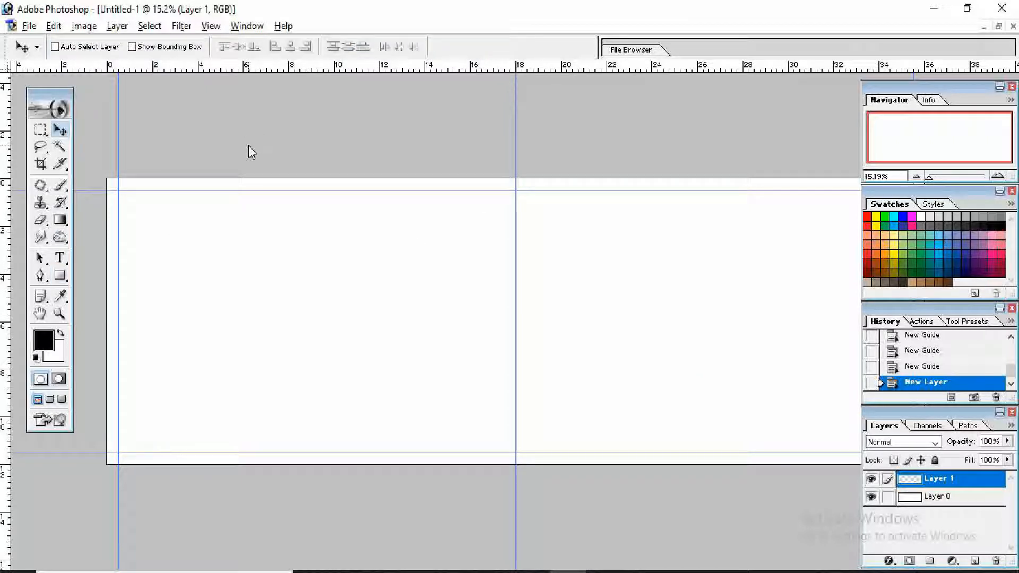
{"action": "key", "text": "alt+v"}
{"action": "key", "text": "e"}
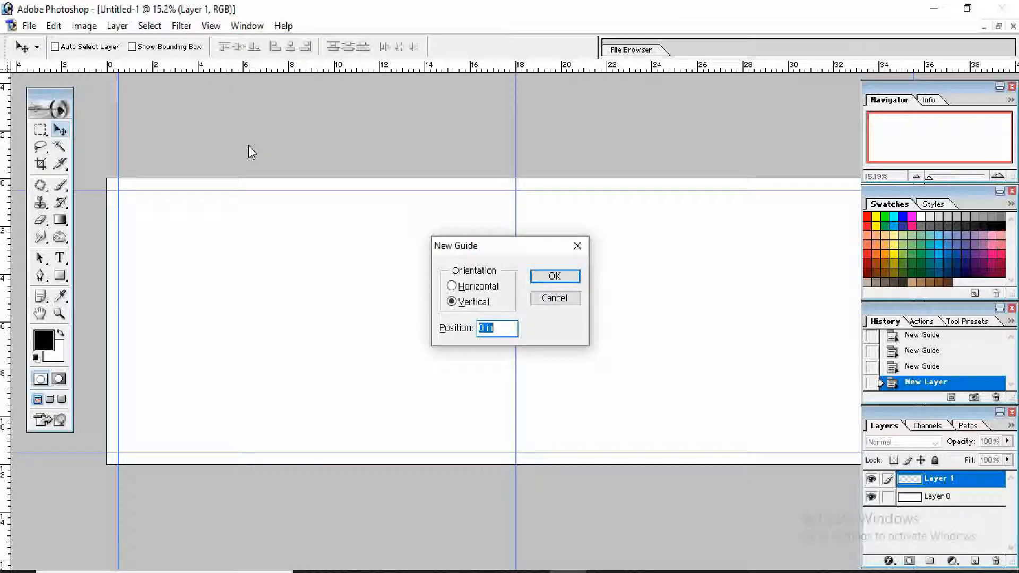
{"action": "key", "text": "Return"}
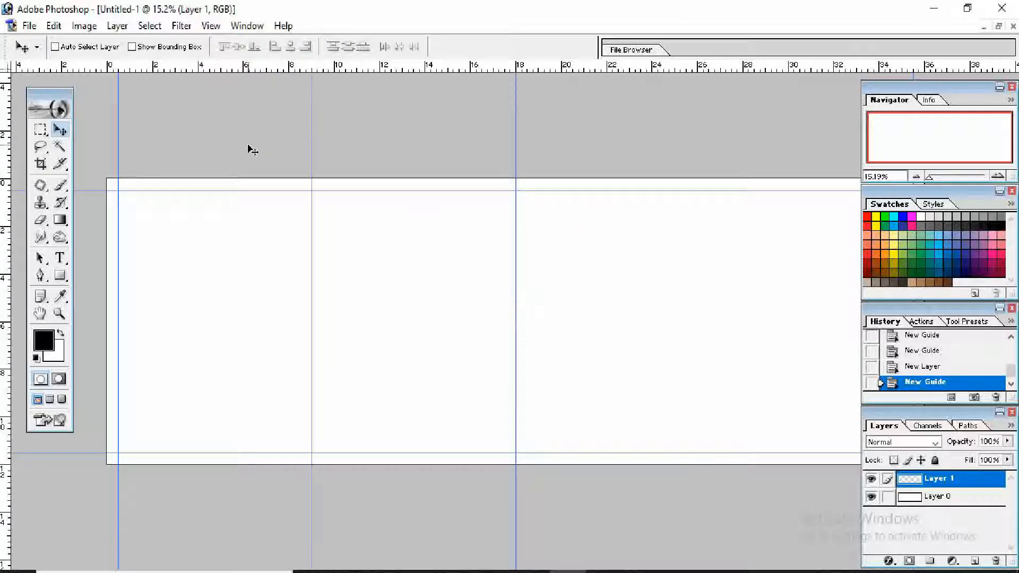
- Add a vertical guide at 27 inches, halfway across the right half of the canvas
{"action": "key", "text": "alt+v"}
{"action": "type", "text": "e"}
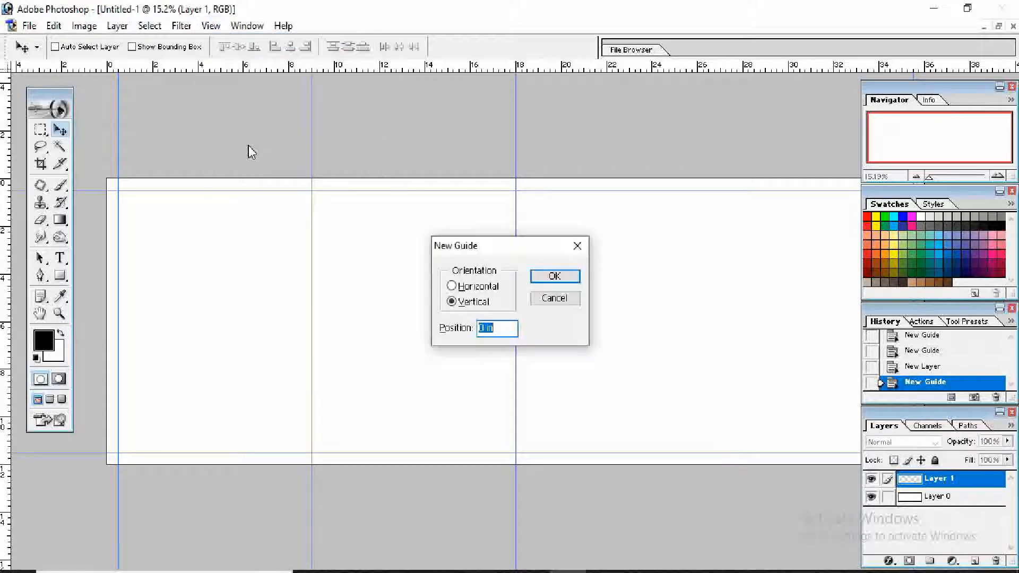
{"action": "type", "text": "27"}
{"action": "key", "text": "Return"}
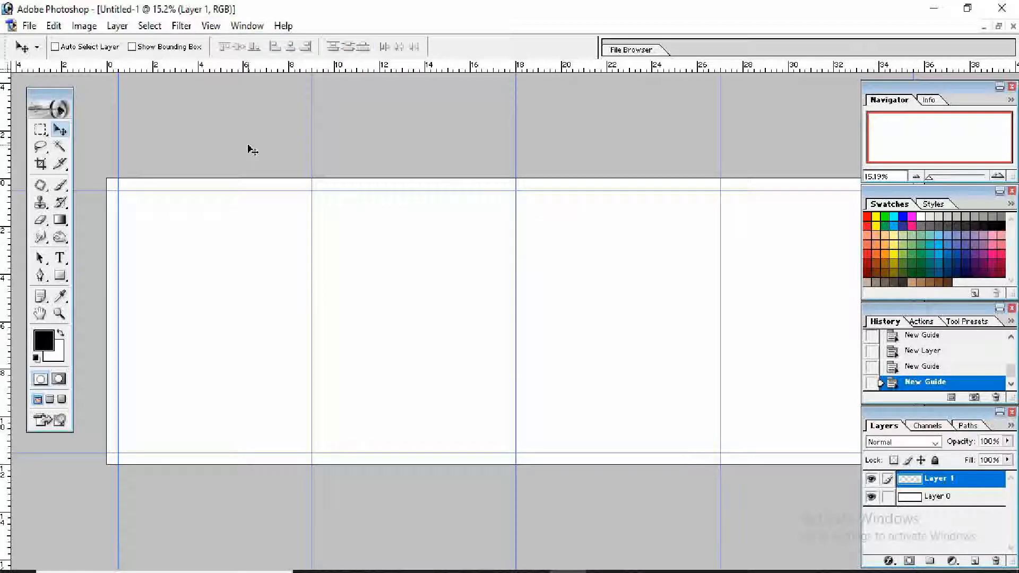
- Add a horizontal guide at 6 inches to divide the canvas height in half
{"action": "key", "text": "alt+v"}
{"action": "type", "text": "e"}
{"action": "type", "text": "6"}
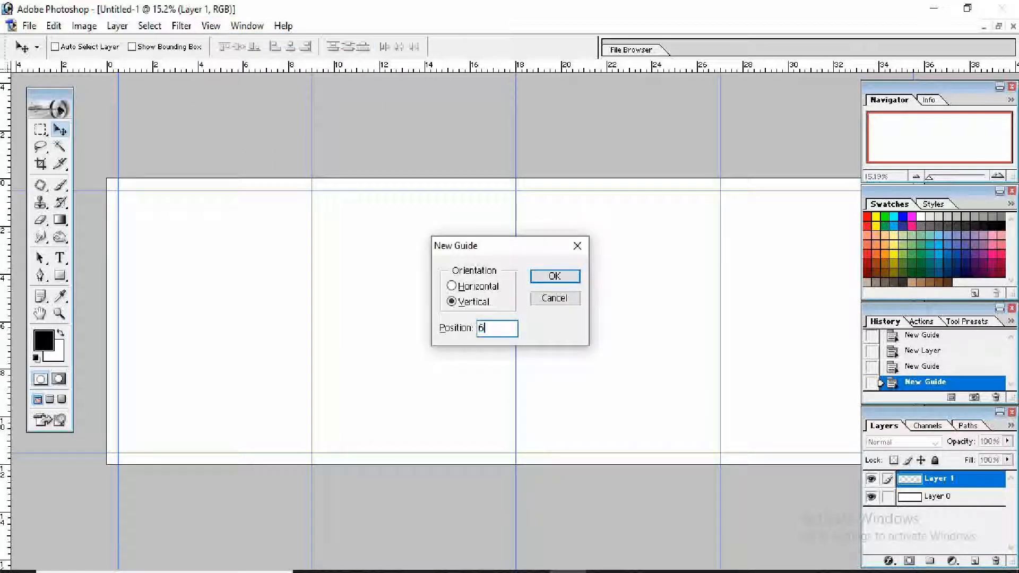
{"action": "left_click", "coordinate": [481, 288]}
{"action": "left_click", "coordinate": [553, 277]}
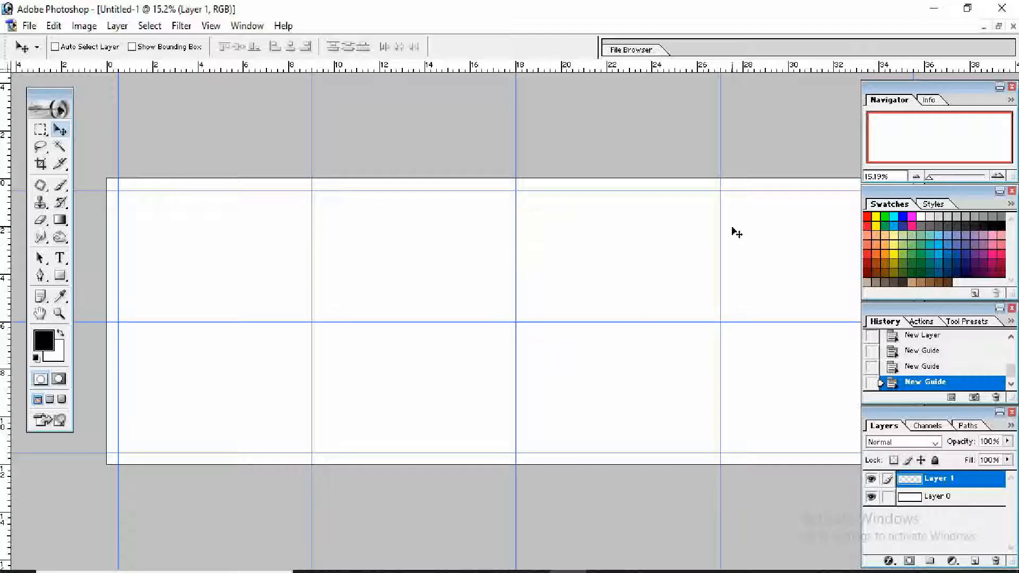
{"action": "key", "text": "alt+v"}
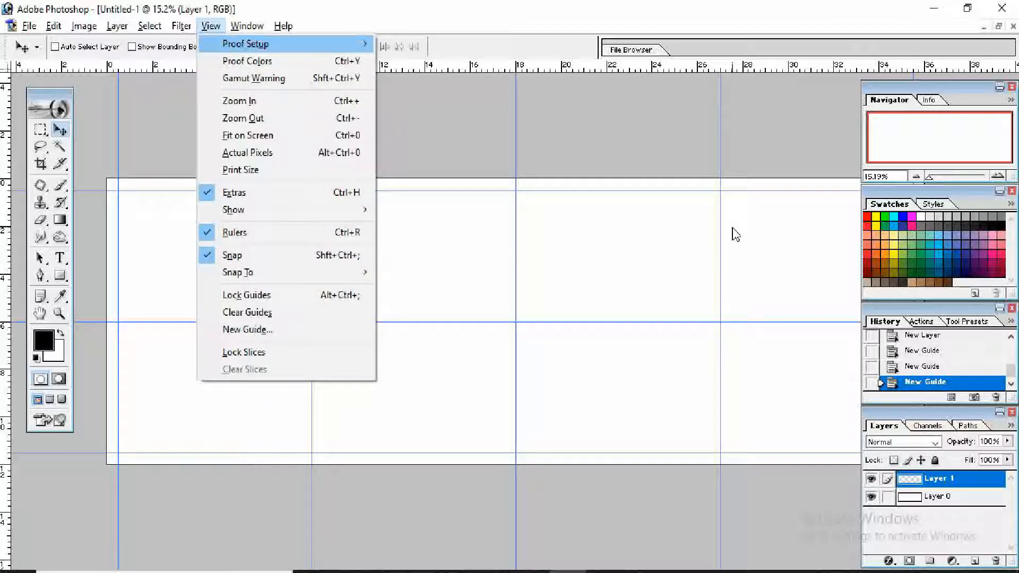
{"action": "key", "text": "Escape"}
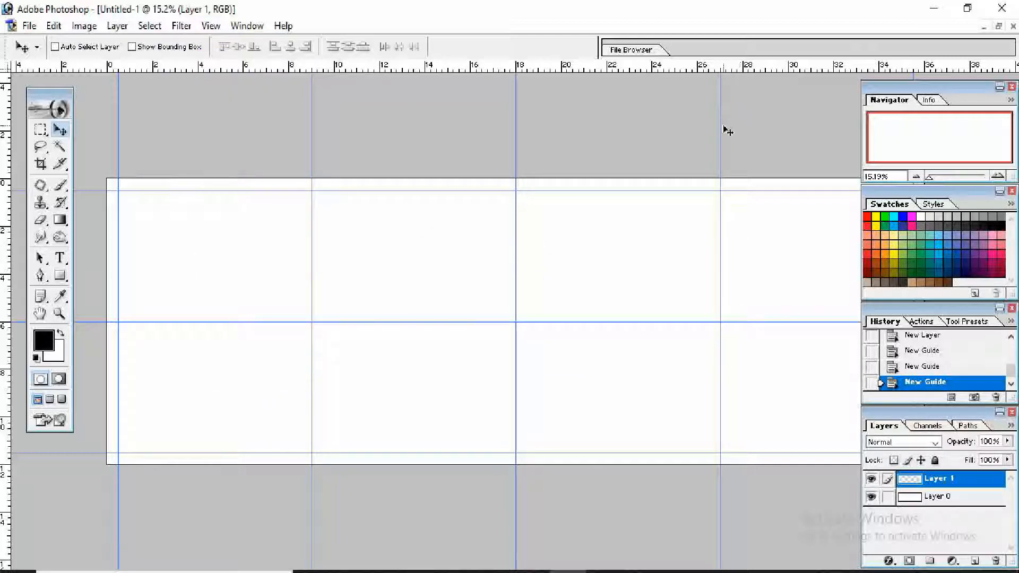
- Draw a black rectangle in the canvas's upper-left guide cell and scale it to 96.5% width and 93.4% height
{"action": "left_click", "coordinate": [60, 276]}
{"action": "mouse_move", "coordinate": [118, 190]}
{"action": "left_mouse_down"}
{"action": "mouse_move", "coordinate": [312, 324]}
{"action": "mouse_move", "coordinate": [306, 314]}
{"action": "left_mouse_up"}
{"action": "key", "text": "ctrl+t"}
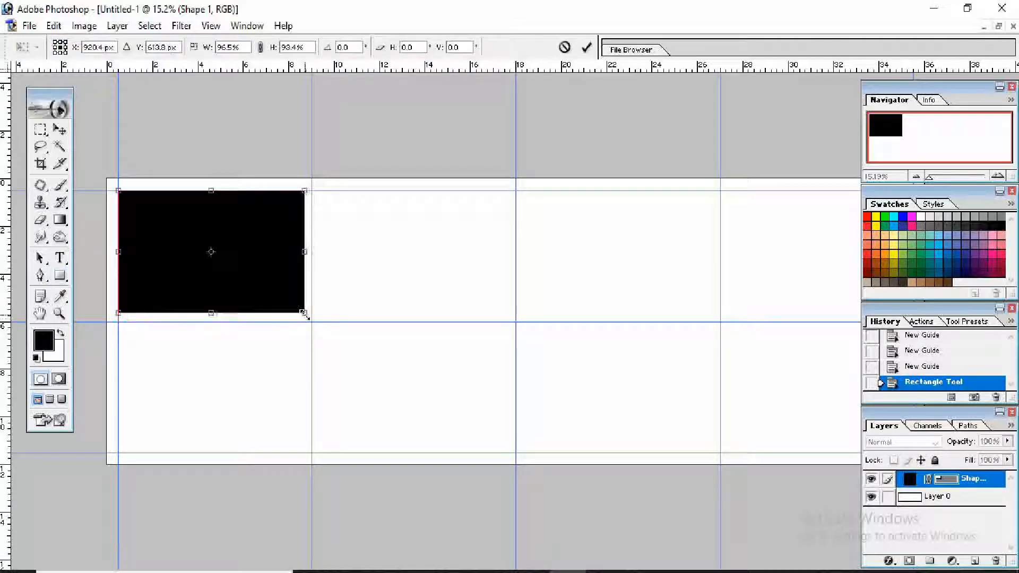
{"action": "key", "text": "Return"}
- Stretch the black rectangle's right and lower edges slightly closer to the 9-inch and 6-inch guides, leaving narrow gaps
{"action": "key", "text": "z"}
{"action": "left_click", "coordinate": [228, 265]}
{"action": "left_click", "coordinate": [223, 255]}
{"action": "left_click", "coordinate": [225, 232]}
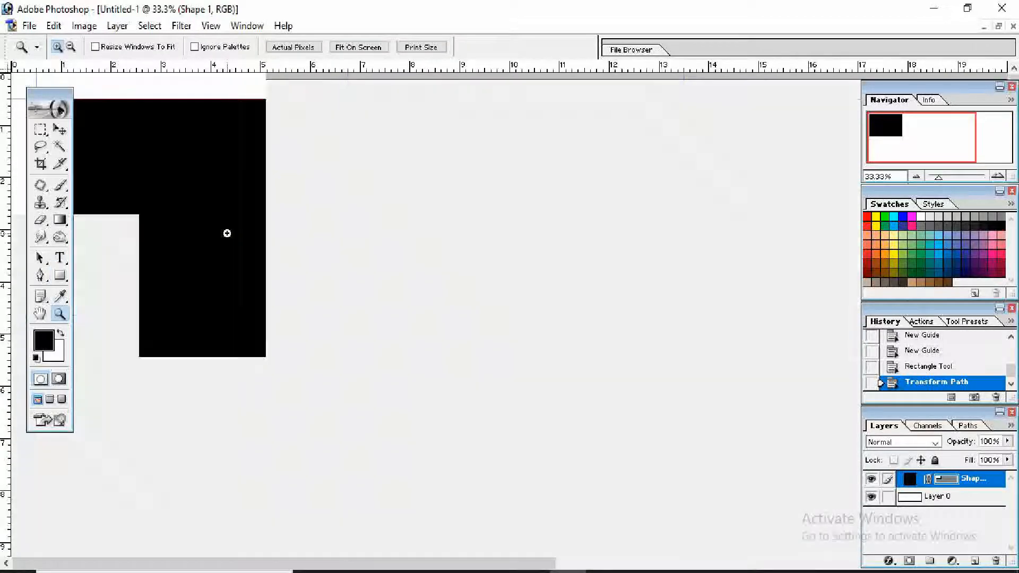
{"action": "left_click", "coordinate": [385, 228]}
{"action": "key", "text": "ctrl+t"}
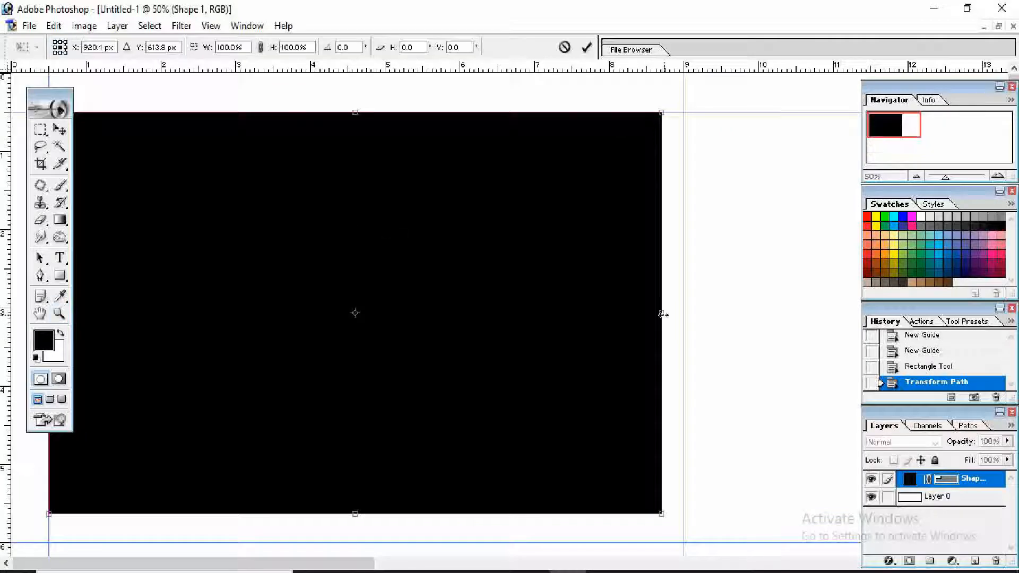
{"action": "left_click_drag", "start_coordinate": [662, 314], "coordinate": [676, 312]}
{"action": "scroll", "coordinate": [478, 372], "scroll_direction": "down", "scroll_amount": 3}
{"action": "left_click_drag", "start_coordinate": [361, 443], "coordinate": [363, 457]}
{"action": "key", "text": "Return"}
{"action": "key", "text": "z"}
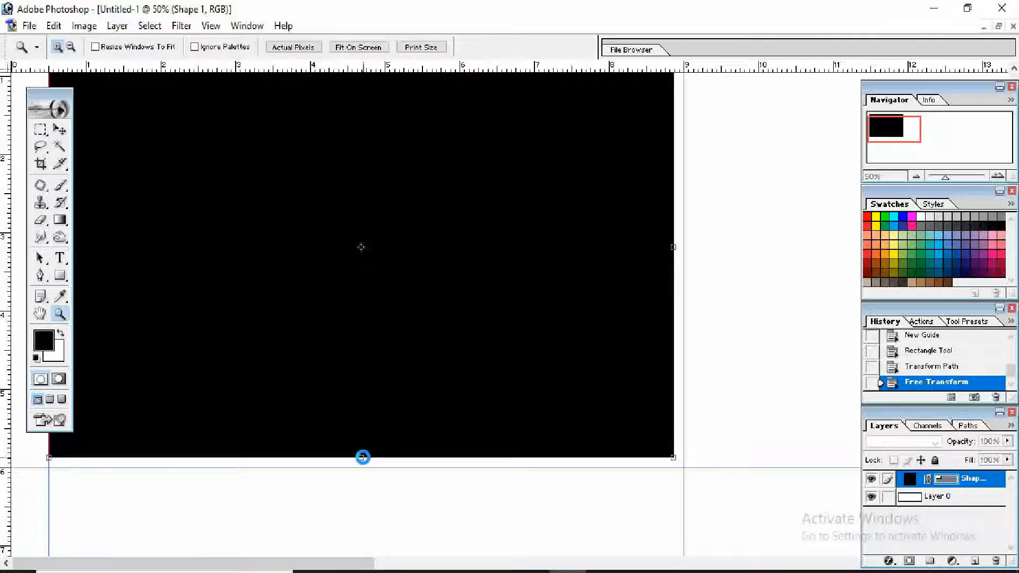
{"action": "left_click", "coordinate": [375, 47]}
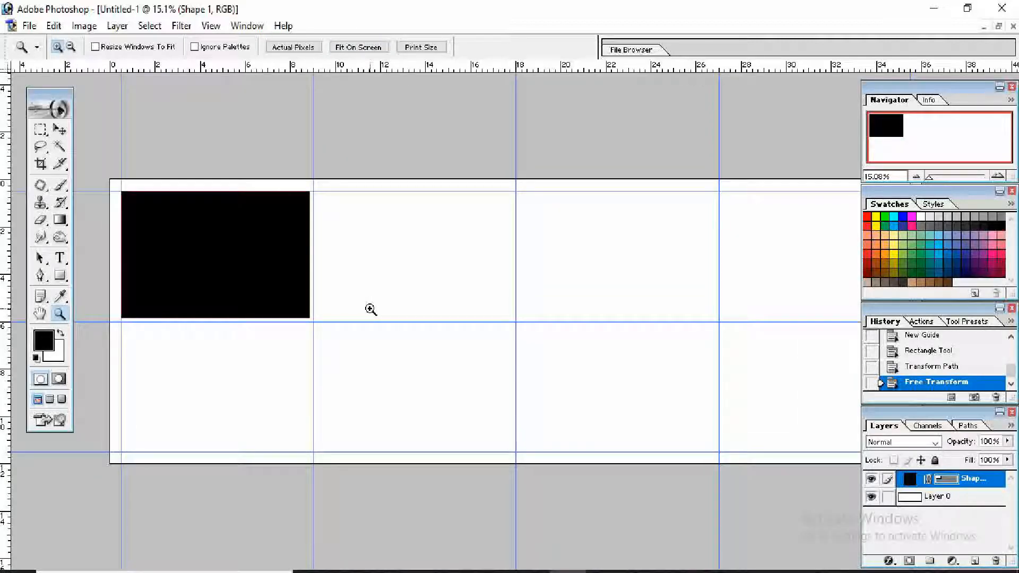
- Duplicate the black rectangle's layer and move the copy straight down into the lower-left guide cell
{"action": "key", "text": "ctrl+j"}
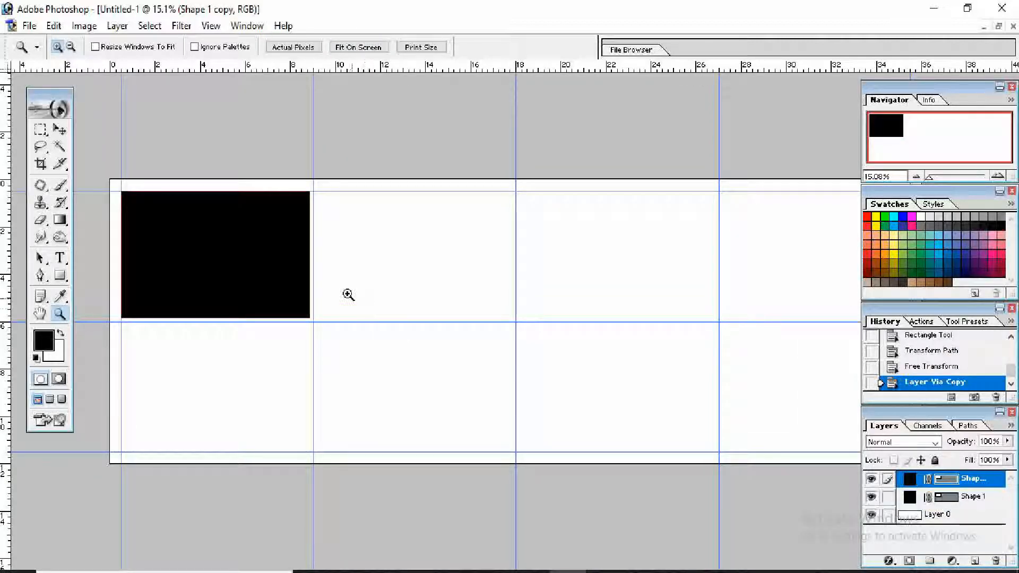
{"action": "left_click_drag", "start_coordinate": [247, 253], "coordinate": [248, 375]}
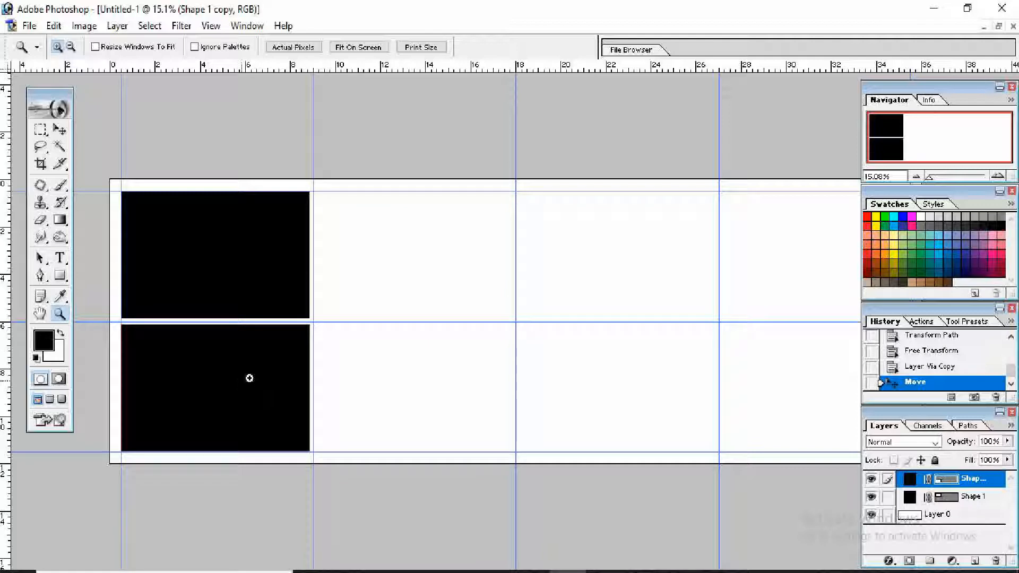
- Hide both black rectangle layers and add a new empty layer directly above the white base layer
{"action": "left_click_drag", "start_coordinate": [871, 479], "coordinate": [871, 497]}
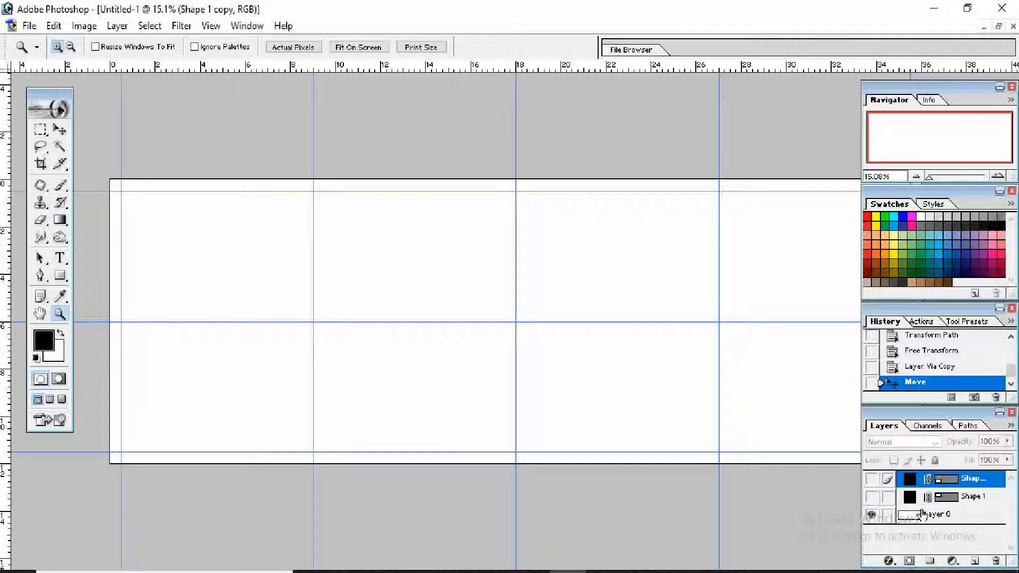
{"action": "left_click", "coordinate": [937, 514]}
{"action": "left_click", "coordinate": [975, 561]}
- Open the portrait photo of yellow lights on a dark background from the Downloads folder
{"action": "key", "text": "ctrl+o"}
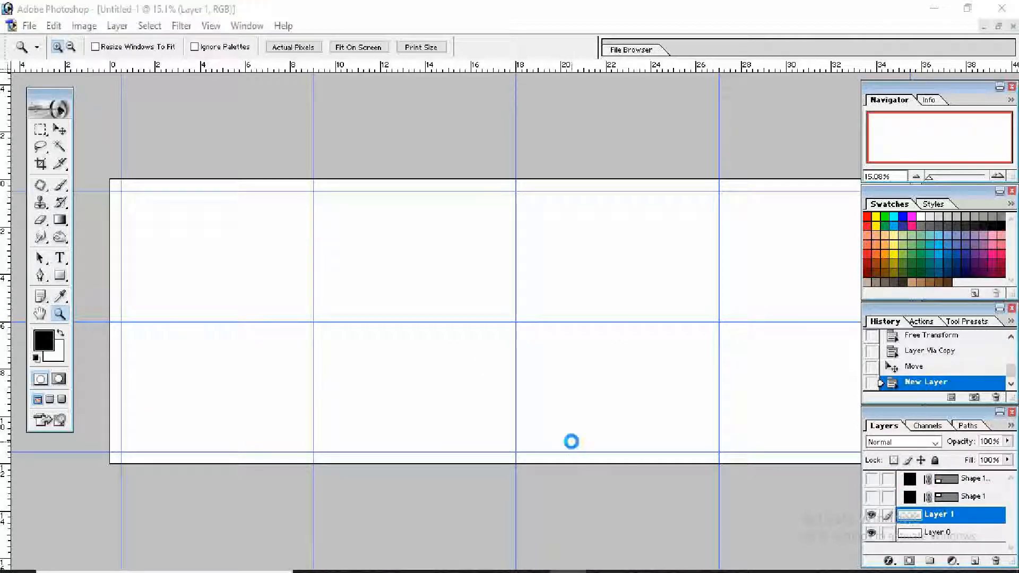
{"action": "left_click", "coordinate": [771, 103]}
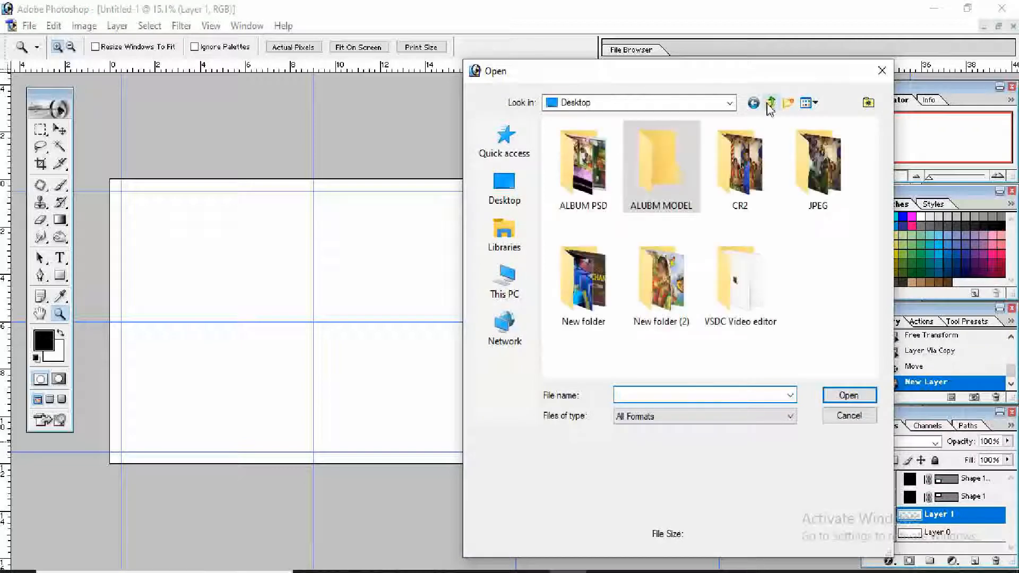
{"action": "left_click", "coordinate": [511, 289]}
{"action": "double_click", "coordinate": [657, 354]}
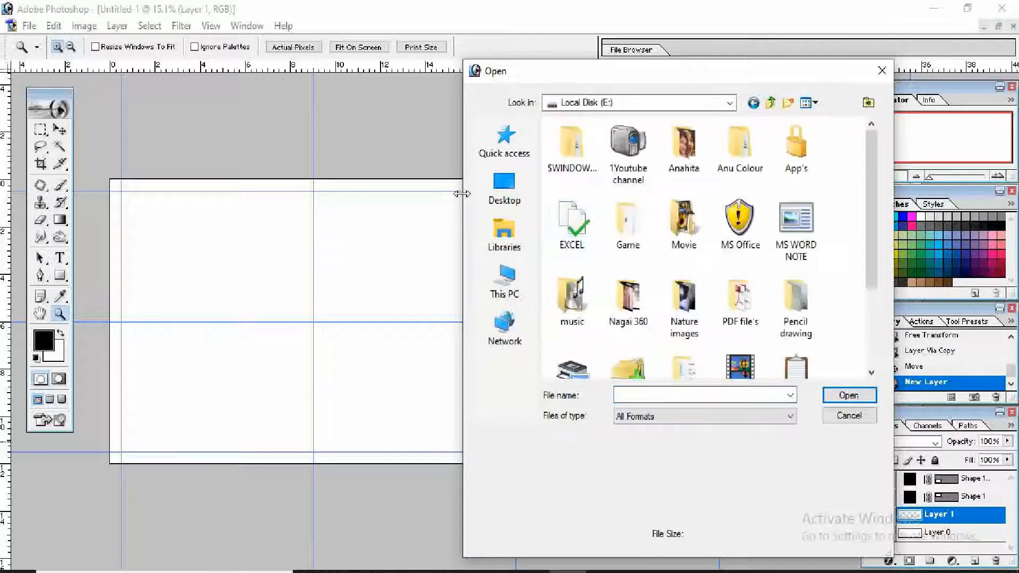
{"action": "left_click", "coordinate": [504, 281]}
{"action": "scroll", "coordinate": [603, 223], "scroll_direction": "down", "scroll_amount": 1}
{"action": "double_click", "coordinate": [606, 242]}
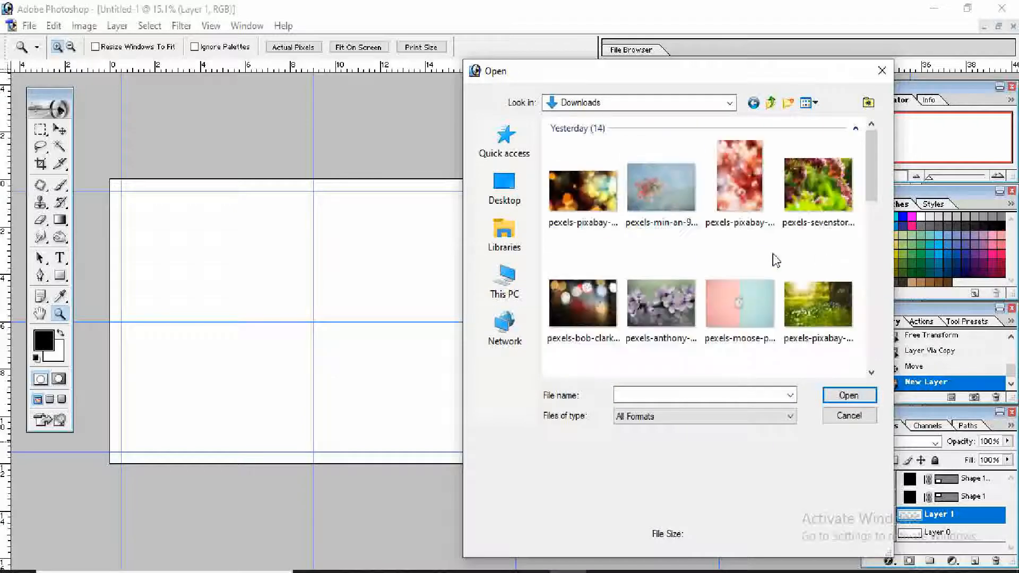
{"action": "scroll", "coordinate": [704, 273], "scroll_direction": "down", "scroll_amount": 2}
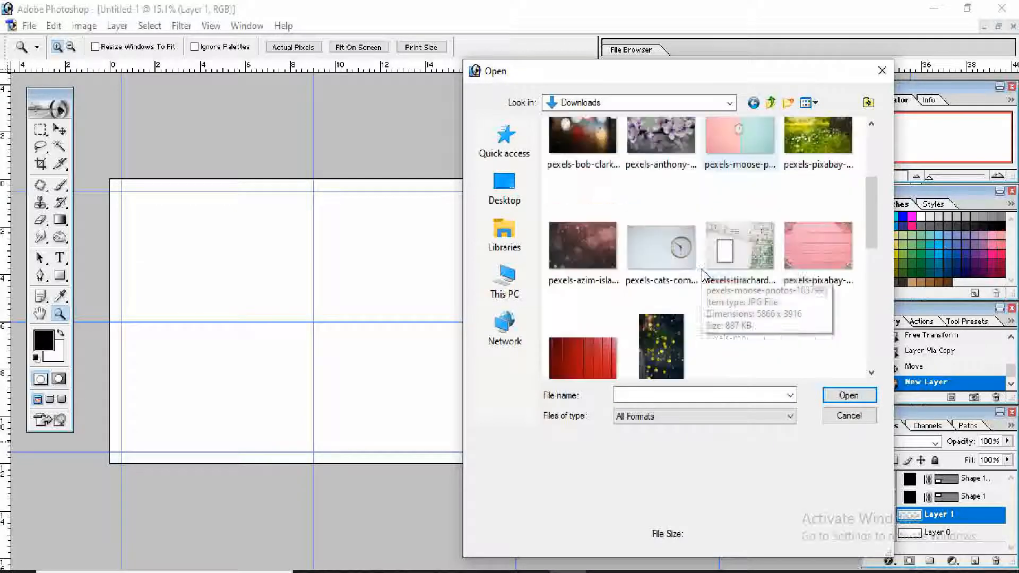
{"action": "left_click", "coordinate": [600, 351]}
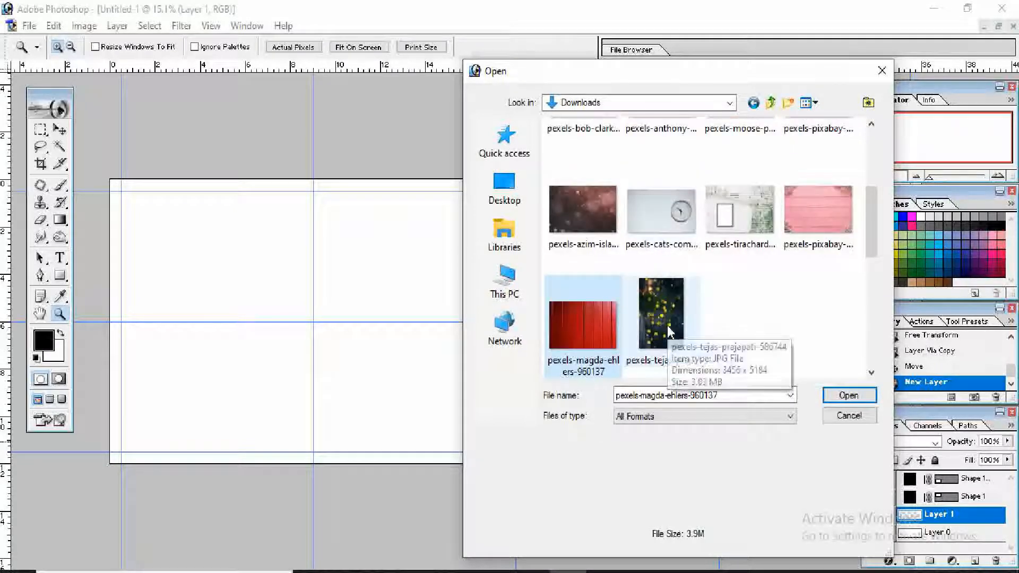
{"action": "double_click", "coordinate": [691, 347]}
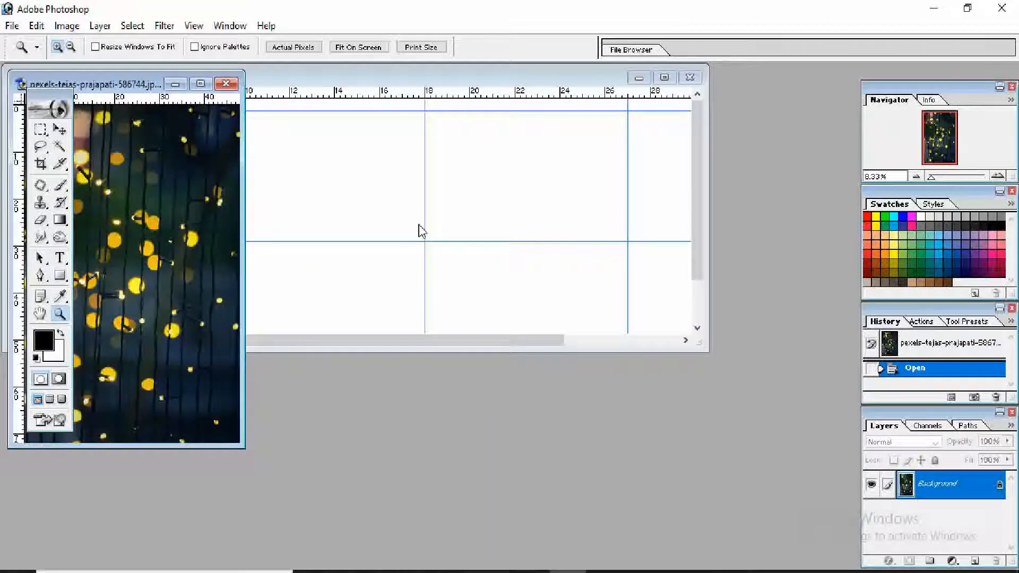
- Convert the lights photo's locked background into a regular layer and copy it into the maximized album document
{"action": "double_click", "coordinate": [990, 490]}
{"action": "left_click", "coordinate": [610, 268]}
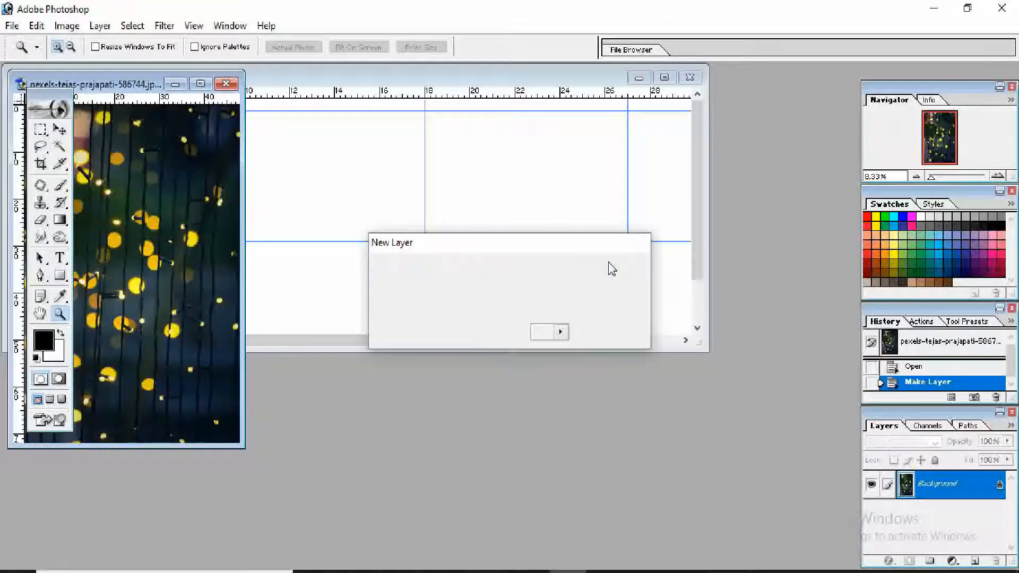
{"action": "left_click", "coordinate": [59, 129]}
{"action": "left_click_drag", "start_coordinate": [164, 207], "coordinate": [473, 202]}
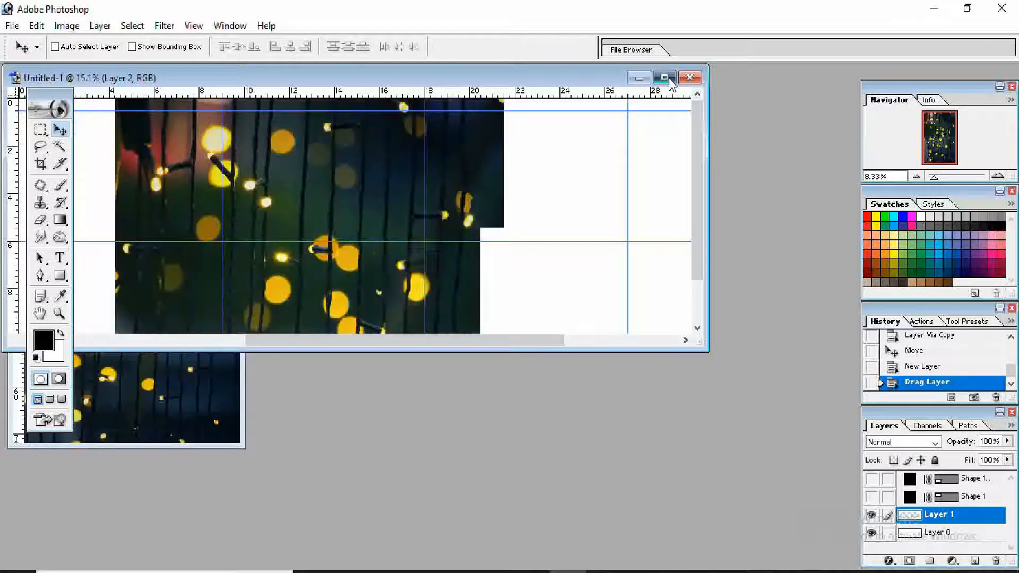
{"action": "left_click", "coordinate": [665, 77]}
- Rotate the lights photo about 90° to landscape and move it over the left part of the canvas
{"action": "left_click_drag", "start_coordinate": [443, 268], "coordinate": [350, 322]}
{"action": "key", "text": "ctrl+t"}
{"action": "left_click_drag", "start_coordinate": [538, 228], "coordinate": [279, 221]}
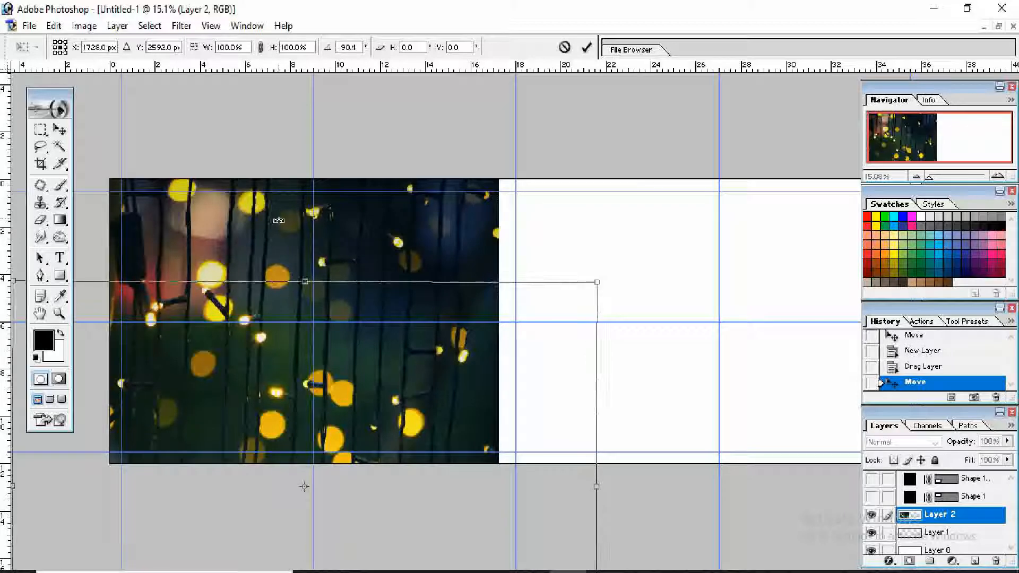
{"action": "key", "text": "Return"}
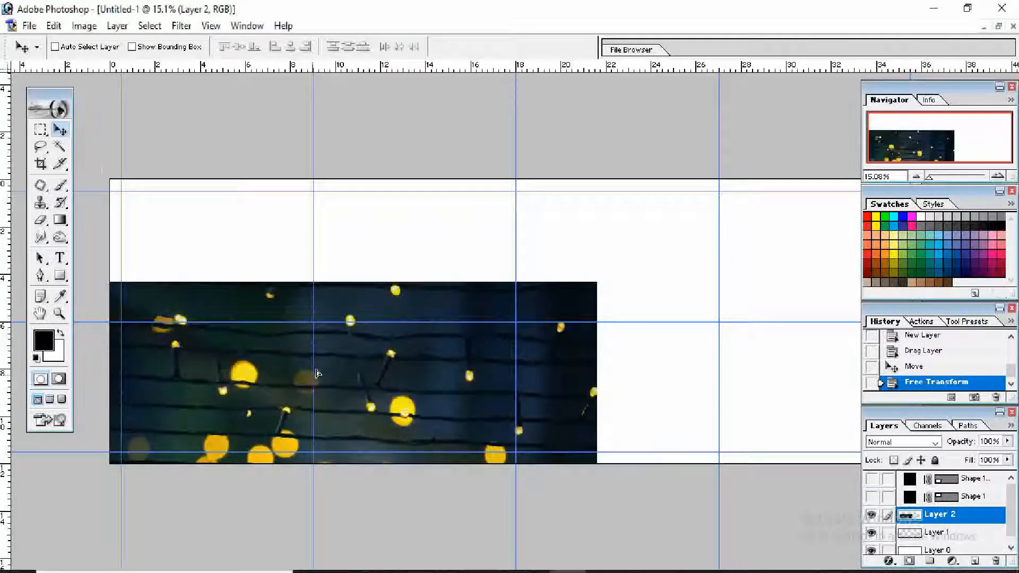
{"action": "left_click_drag", "start_coordinate": [316, 373], "coordinate": [404, 265]}
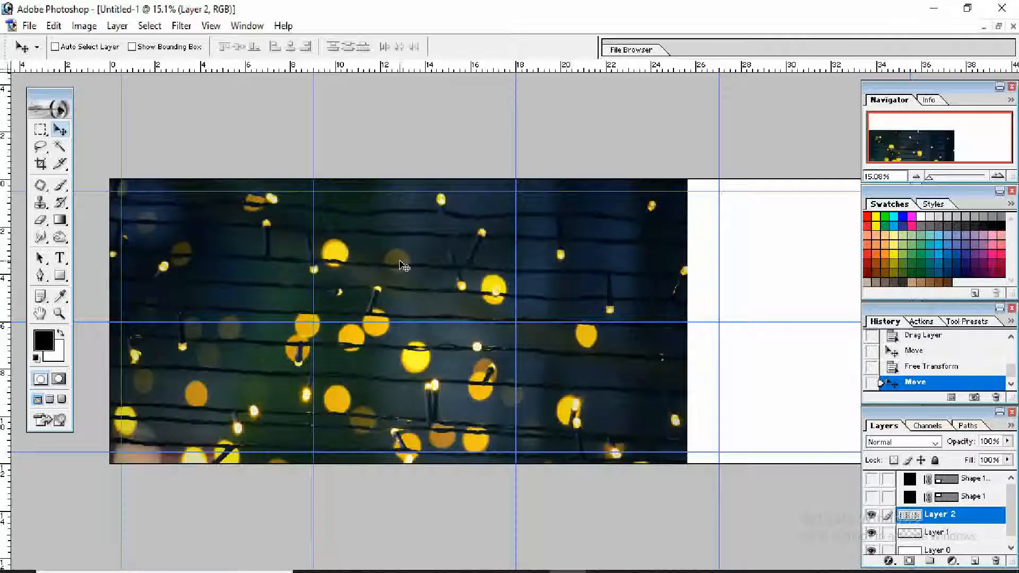
- Align the lights photo to the canvas's upper-left corner, scale it to 69.4% height, and widen it to about 34 inches
{"action": "key", "text": "ctrl+t"}
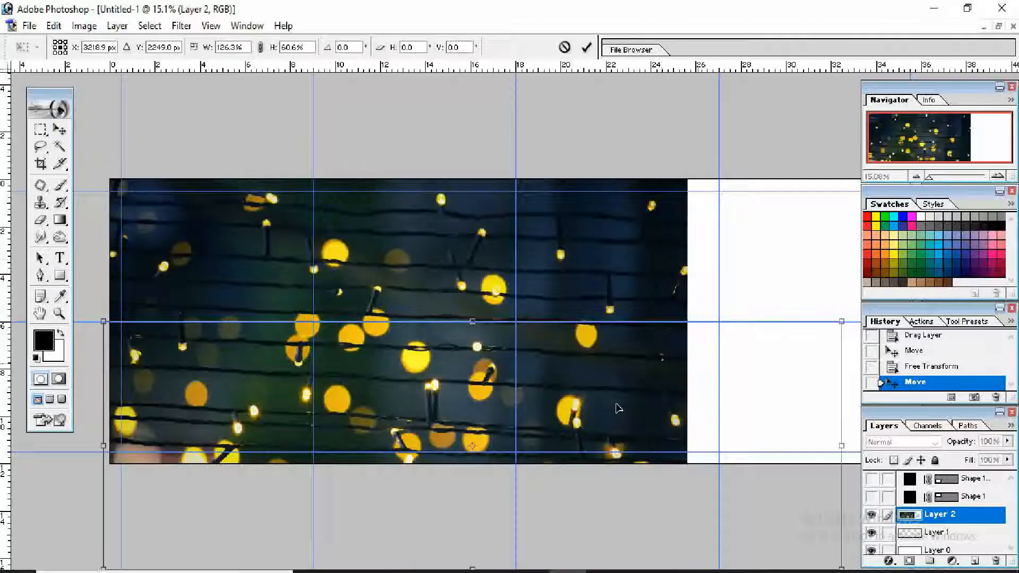
{"action": "left_click_drag", "start_coordinate": [584, 412], "coordinate": [580, 252]}
{"action": "mouse_move", "coordinate": [223, 357]}
{"action": "left_mouse_down"}
{"action": "mouse_move", "coordinate": [226, 373]}
{"action": "mouse_move", "coordinate": [231, 366]}
{"action": "left_mouse_up"}
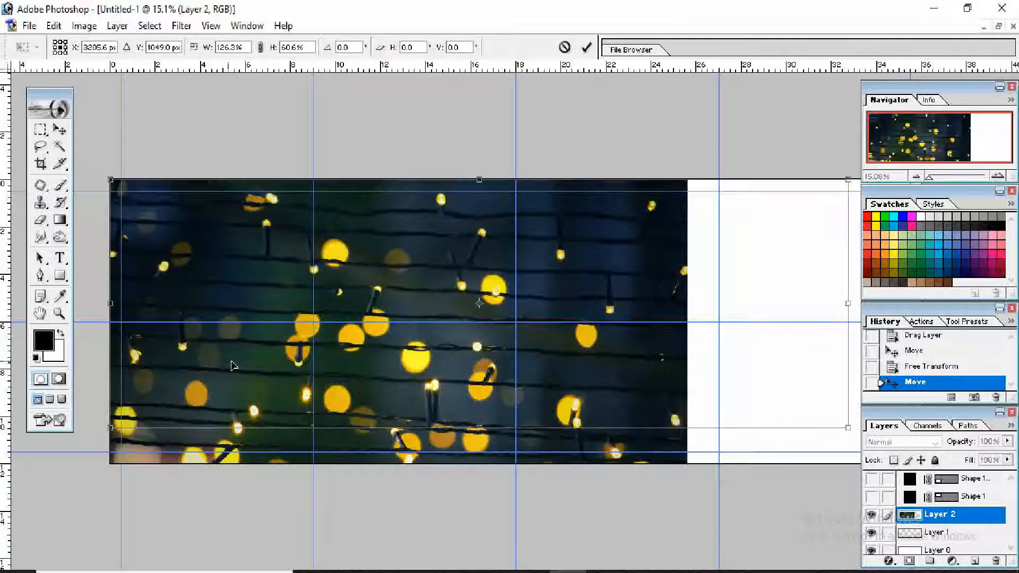
{"action": "left_click_drag", "start_coordinate": [111, 429], "coordinate": [115, 463]}
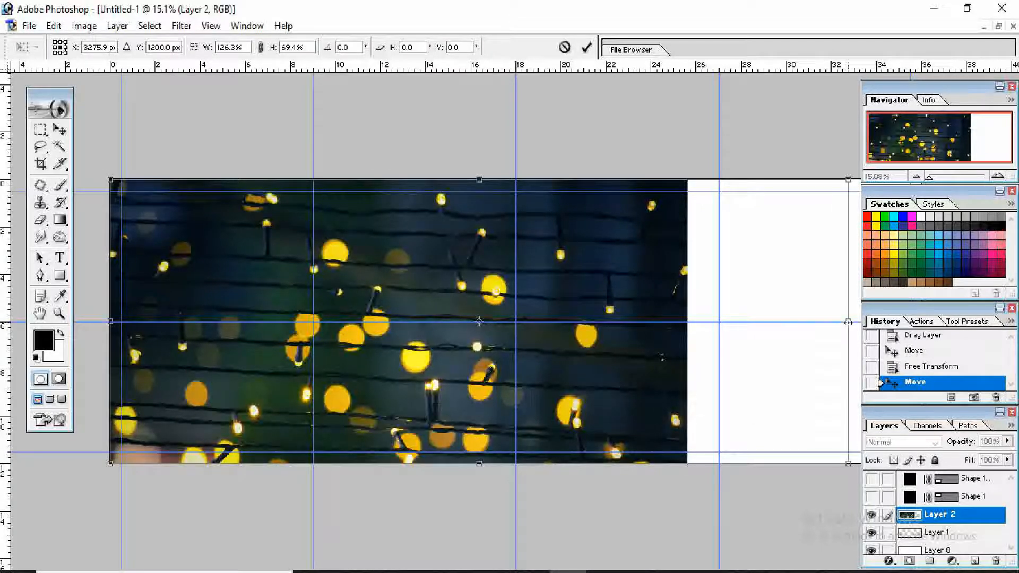
{"action": "left_click_drag", "start_coordinate": [848, 322], "coordinate": [882, 323]}
{"action": "key", "text": "Return"}
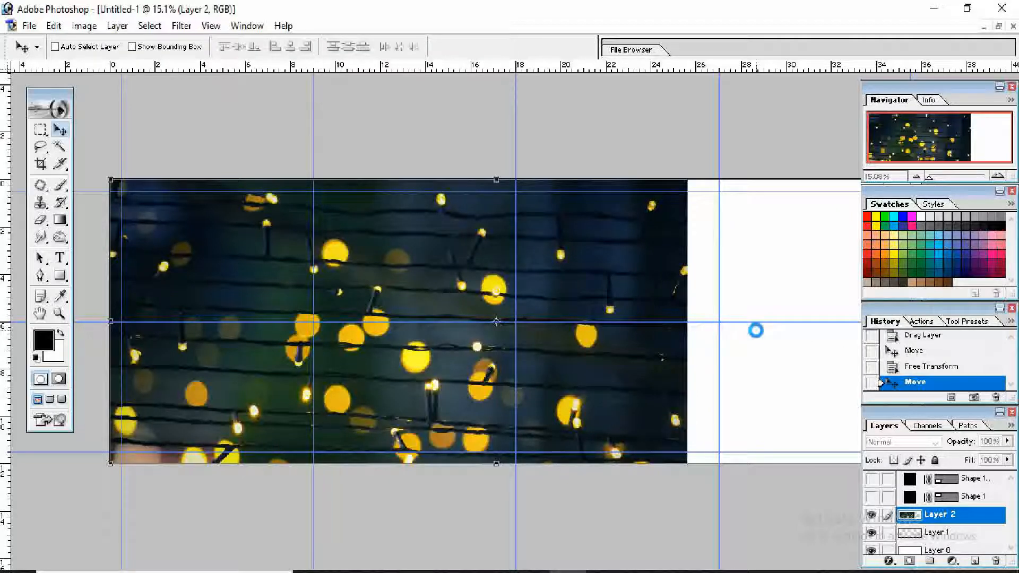
- Stretch the lights photo's right edge to the canvas edge at 36 inches so it fills the whole background
{"action": "left_click", "coordinate": [289, 569]}
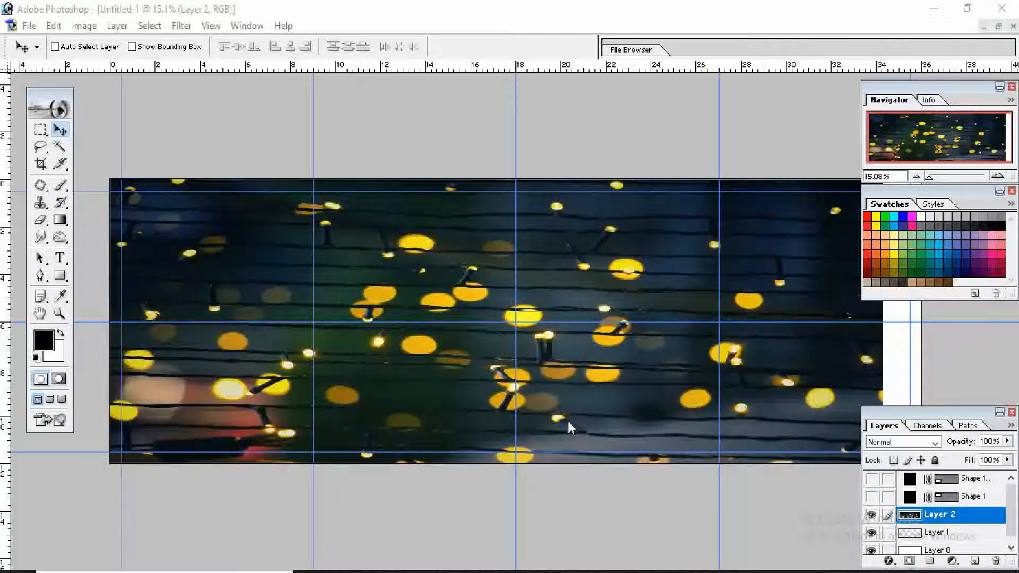
{"action": "left_click", "coordinate": [569, 421]}
{"action": "key", "text": "Tab"}
{"action": "key", "text": "ctrl+t"}
{"action": "left_click_drag", "start_coordinate": [879, 310], "coordinate": [929, 316]}
{"action": "left_click", "coordinate": [925, 315]}
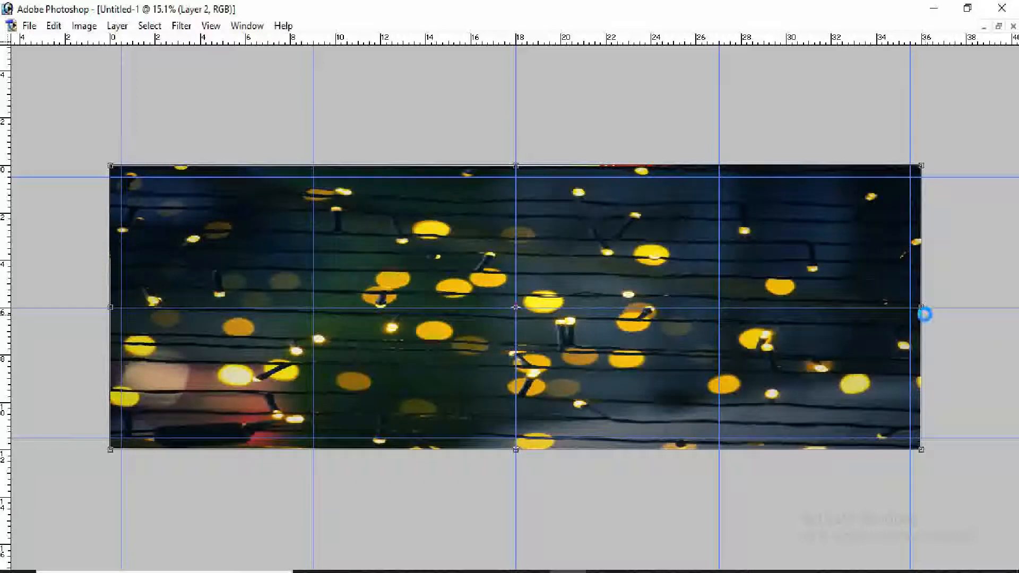
{"action": "key", "text": "Return"}
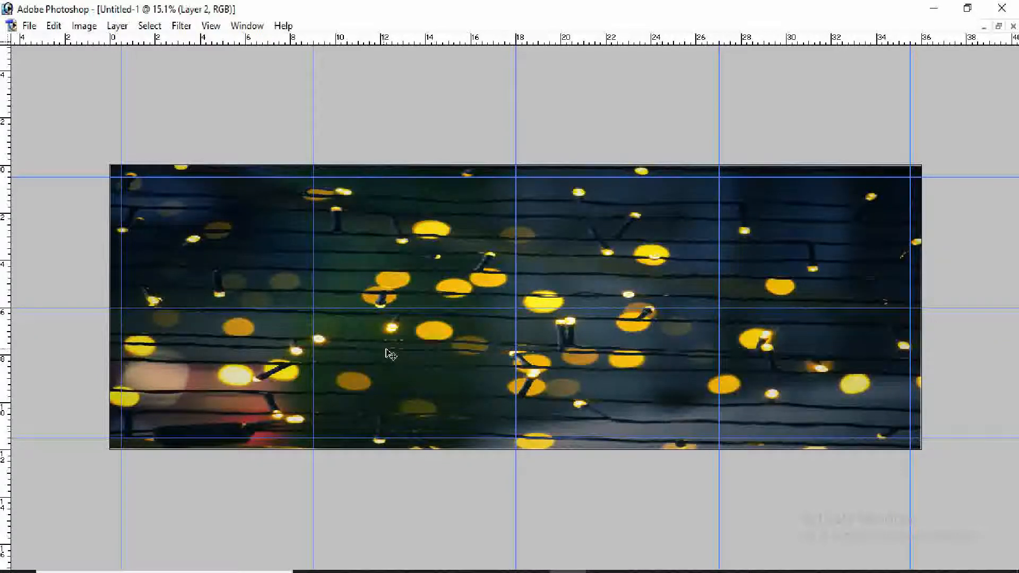
{"action": "key", "text": "Tab"}
- Apply a Gaussian Blur with a 20-pixel radius to the lights background
{"action": "left_click", "coordinate": [181, 25]}
{"action": "mouse_move", "coordinate": [210, 139]}
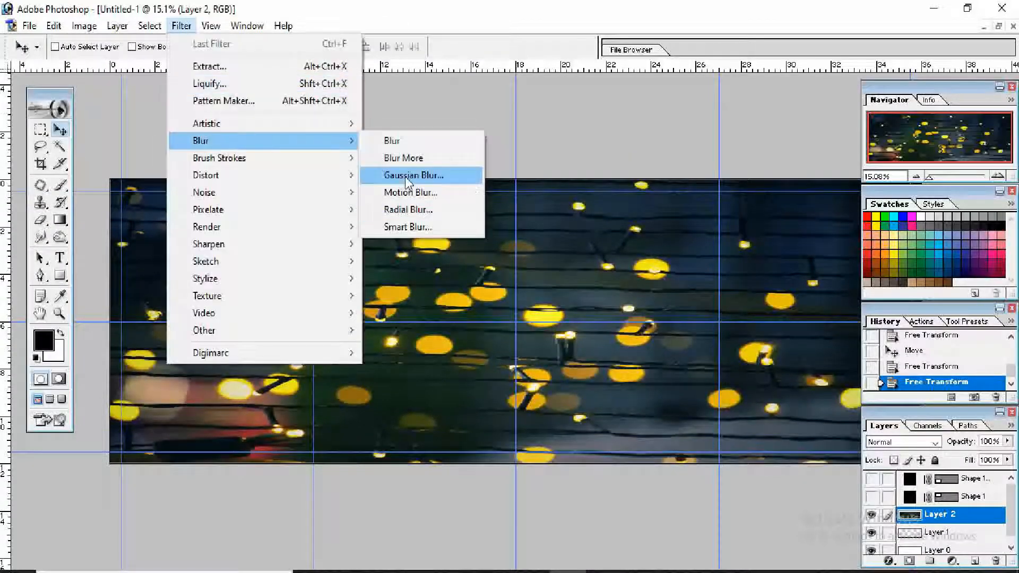
{"action": "left_click", "coordinate": [409, 174]}
{"action": "left_click", "coordinate": [723, 306]}
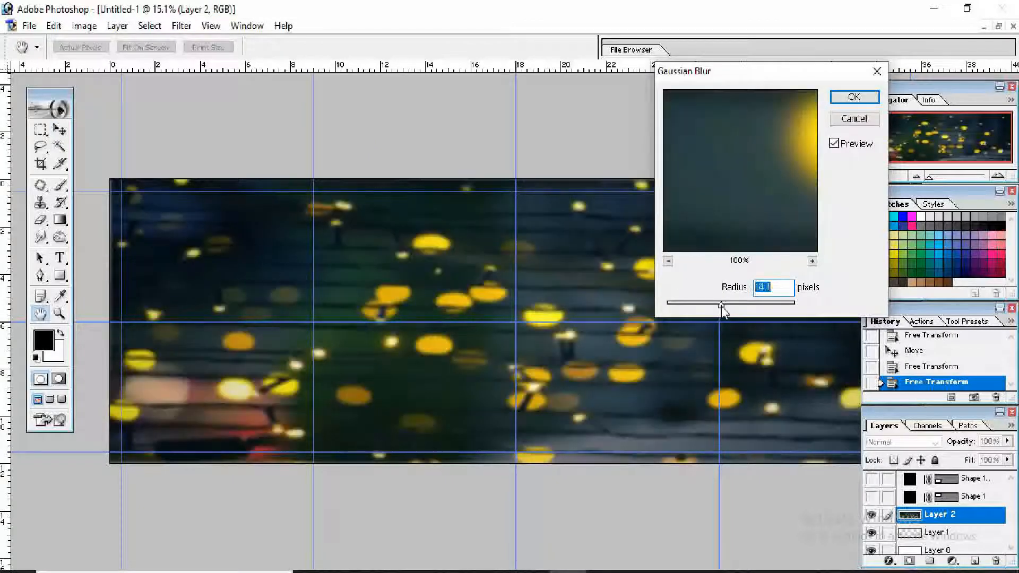
{"action": "left_click_drag", "start_coordinate": [723, 307], "coordinate": [724, 306]}
{"action": "type", "text": "20"}
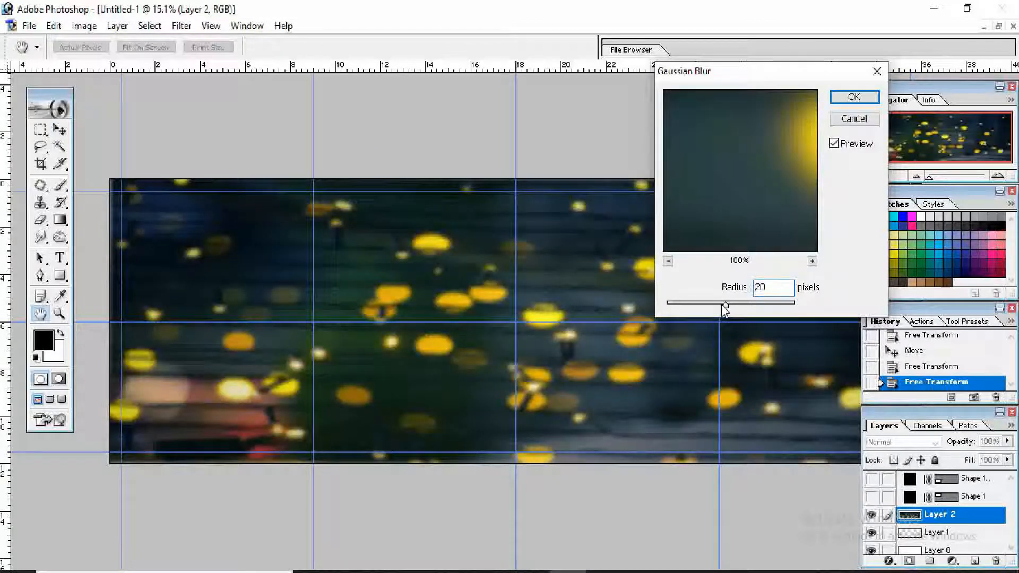
{"action": "key", "text": "Return"}
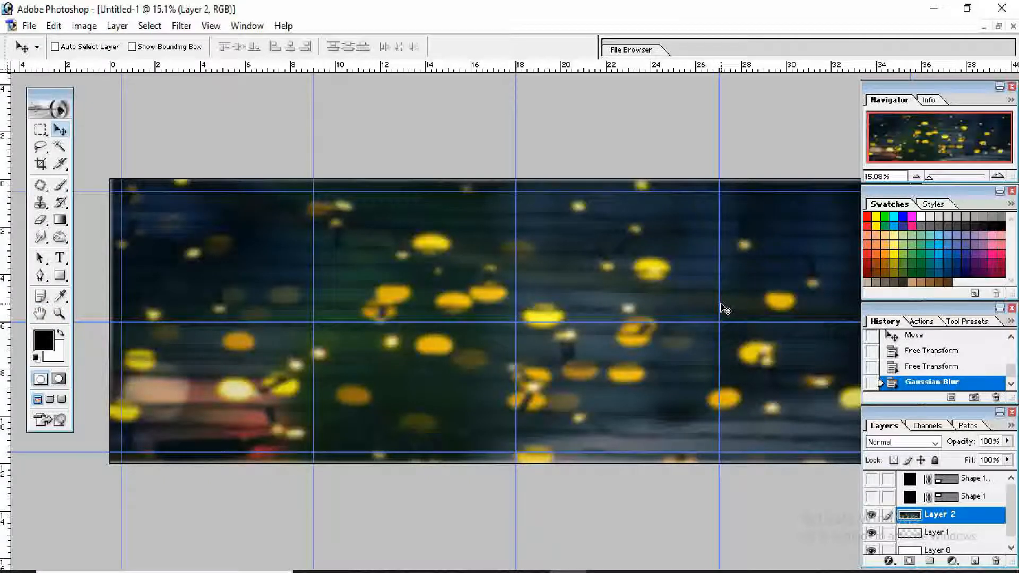
- Show both black rectangles again and place a copy of the upper-left one mid-height between the 9-inch and 18-inch guides
{"action": "left_click", "coordinate": [871, 479]}
{"action": "left_click", "coordinate": [871, 496]}
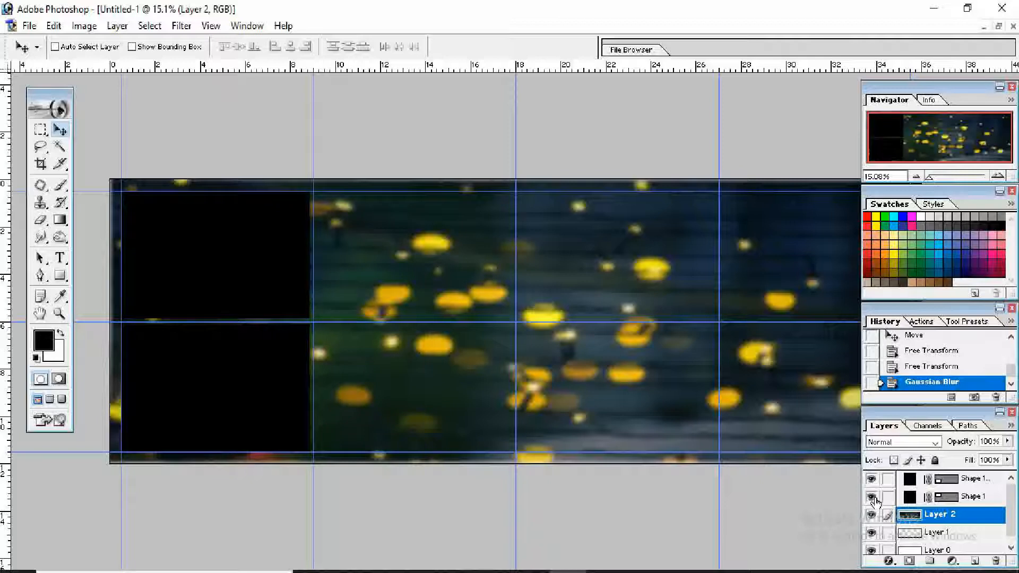
{"action": "left_click", "coordinate": [974, 498]}
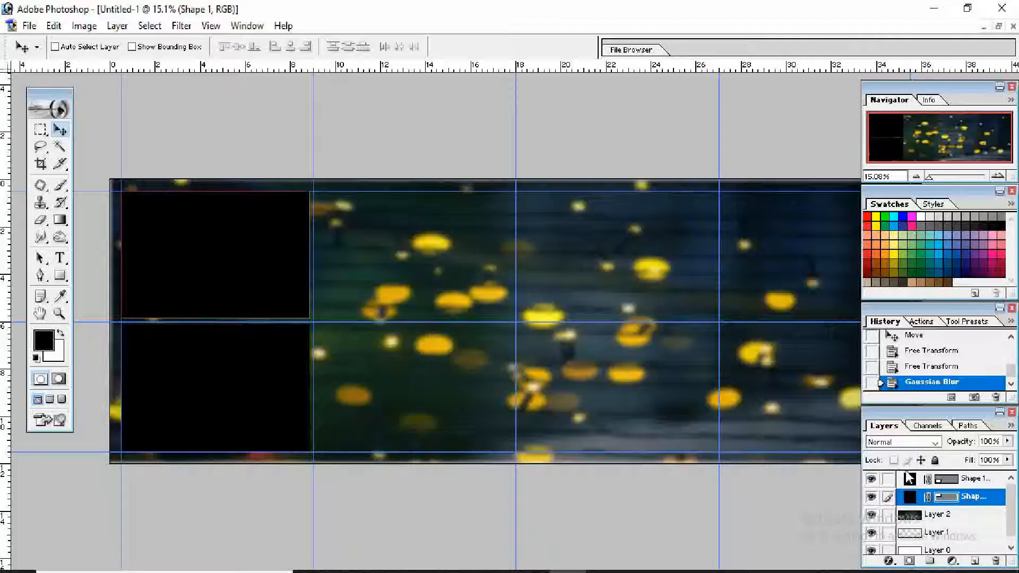
{"action": "key", "text": "ctrl+j"}
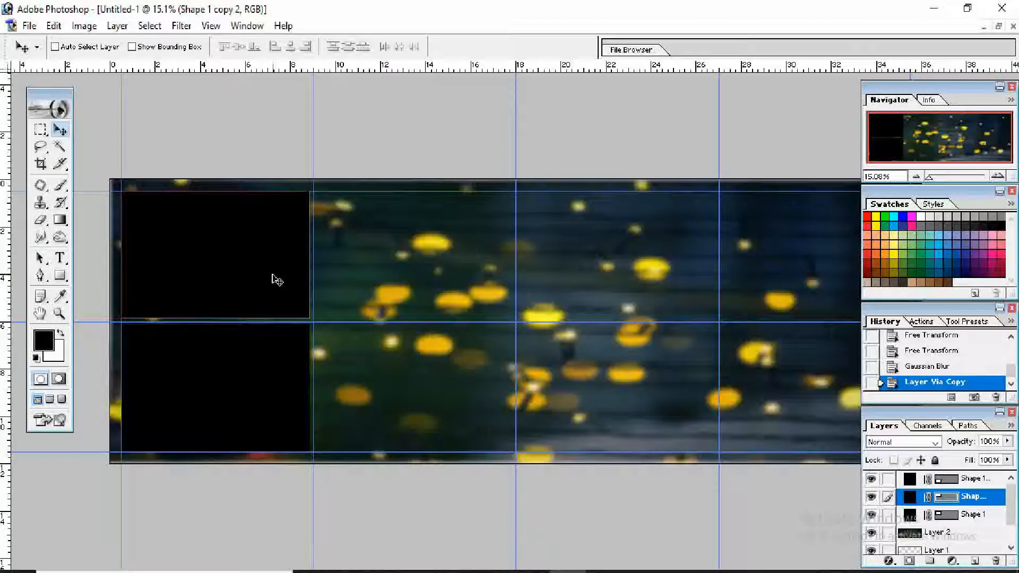
{"action": "left_click_drag", "start_coordinate": [279, 282], "coordinate": [475, 346]}
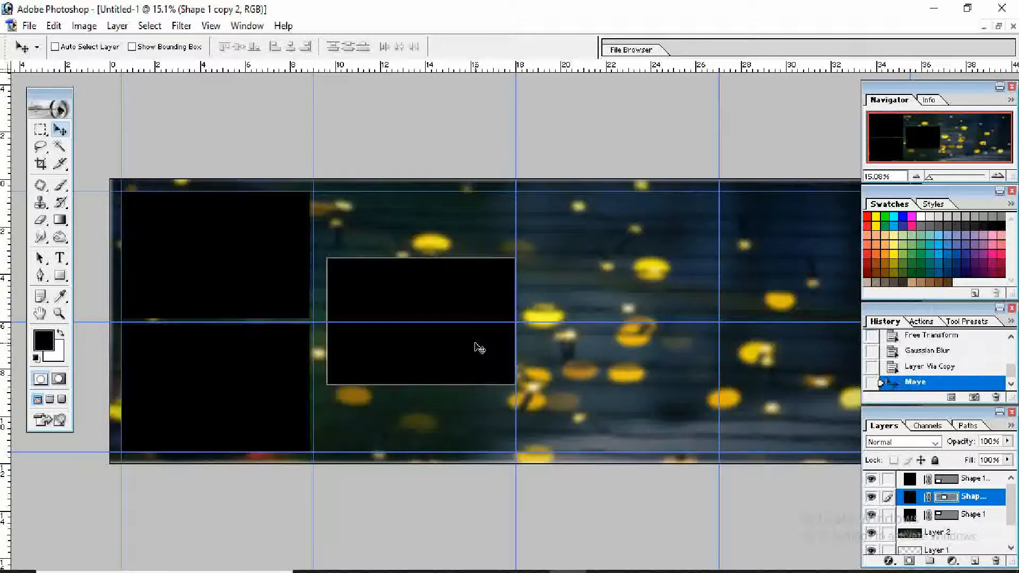
{"action": "left_click", "coordinate": [967, 515]}
{"action": "left_click", "coordinate": [888, 562]}
{"action": "left_click", "coordinate": [895, 547]}
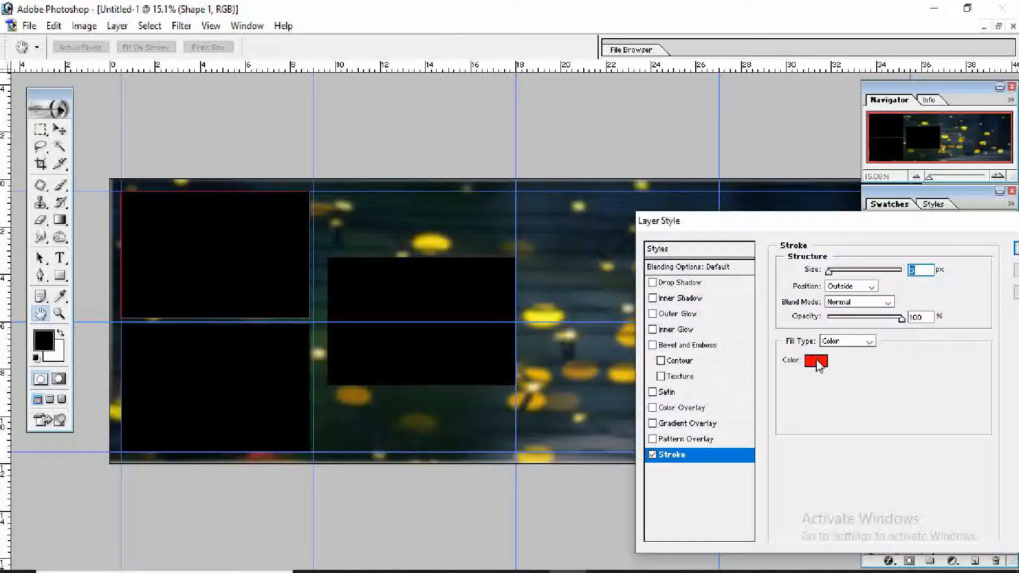
{"action": "left_click", "coordinate": [685, 358]}
{"action": "mouse_move", "coordinate": [678, 272]}
{"action": "left_mouse_down"}
{"action": "mouse_move", "coordinate": [692, 278]}
{"action": "mouse_move", "coordinate": [653, 468]}
{"action": "left_mouse_up"}
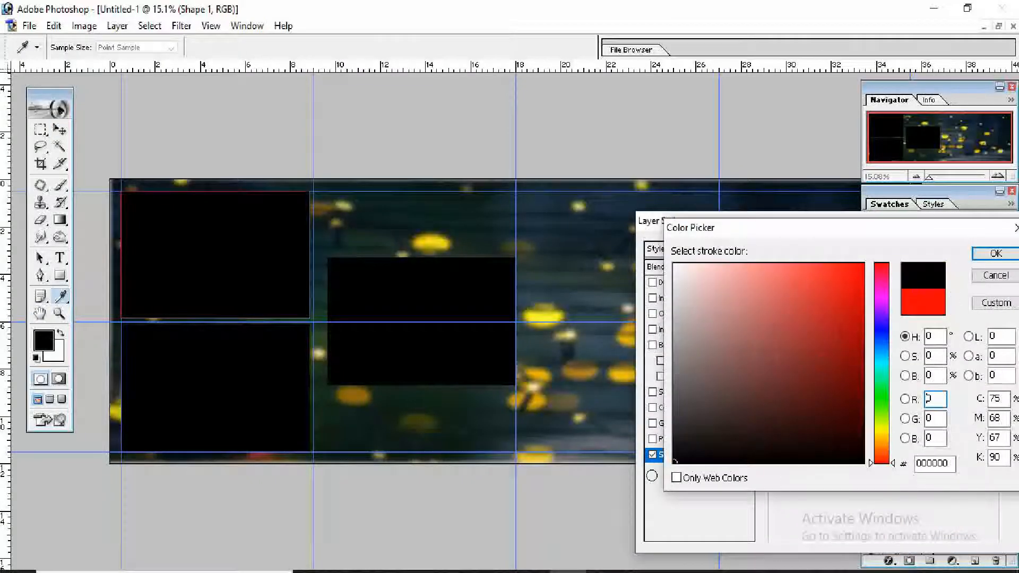
{"action": "left_click", "coordinate": [993, 258]}
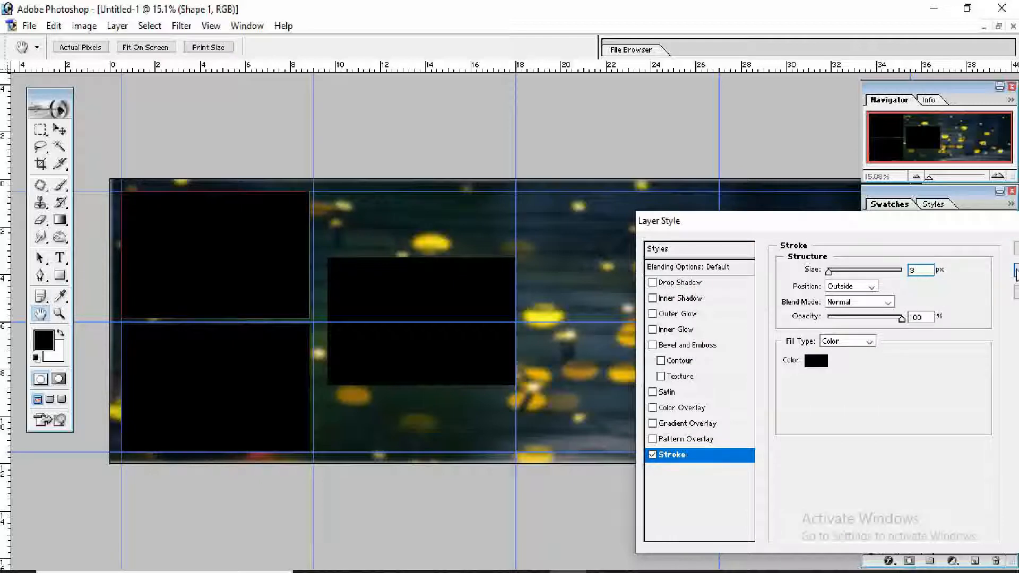
{"action": "key", "text": "Escape"}
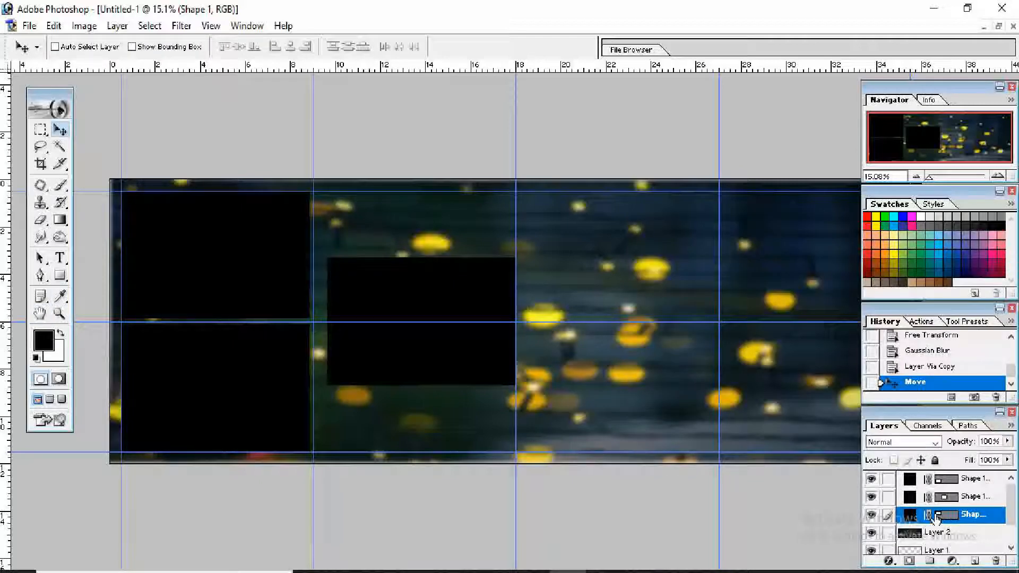
{"action": "double_click", "coordinate": [915, 518]}
{"action": "key", "text": "Escape"}
- Add a 15-pixel white stroke positioned inside to the upper-left black rectangle
{"action": "left_click", "coordinate": [888, 561]}
{"action": "left_click", "coordinate": [901, 553]}
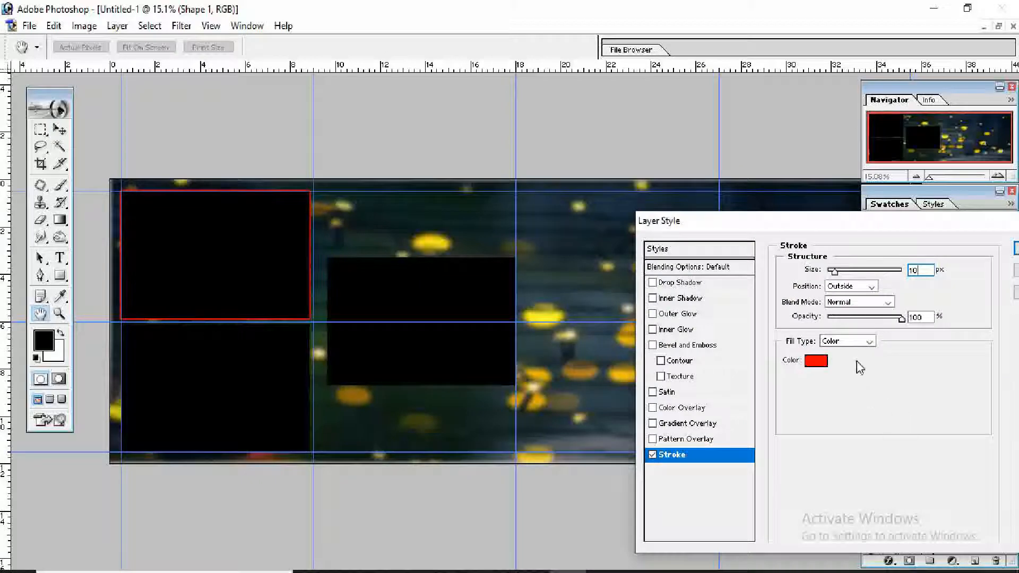
{"action": "left_click", "coordinate": [844, 286]}
{"action": "left_click", "coordinate": [842, 308]}
{"action": "double_click", "coordinate": [928, 270]}
{"action": "type", "text": "15"}
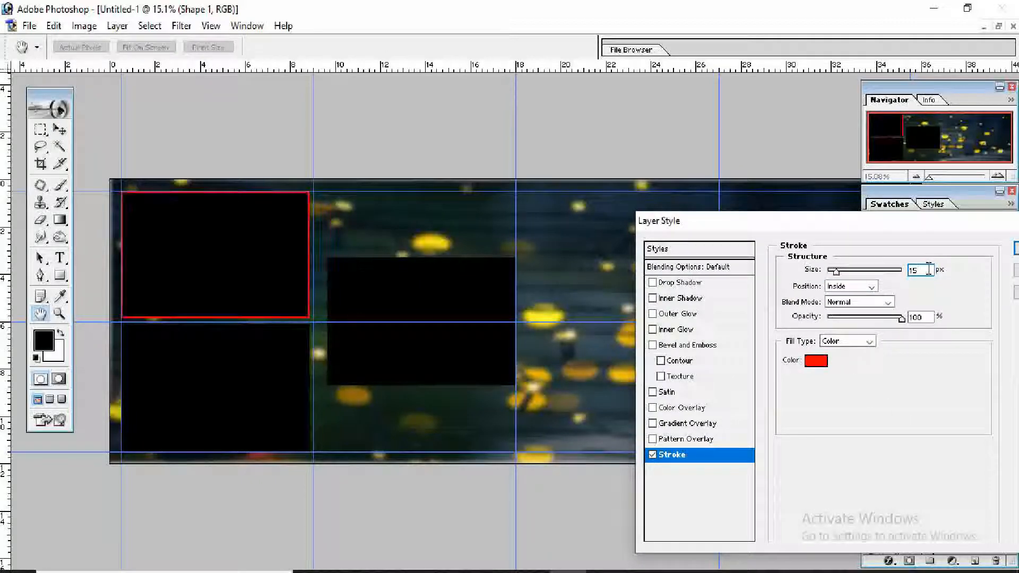
{"action": "left_click", "coordinate": [816, 361]}
{"action": "left_click", "coordinate": [696, 268]}
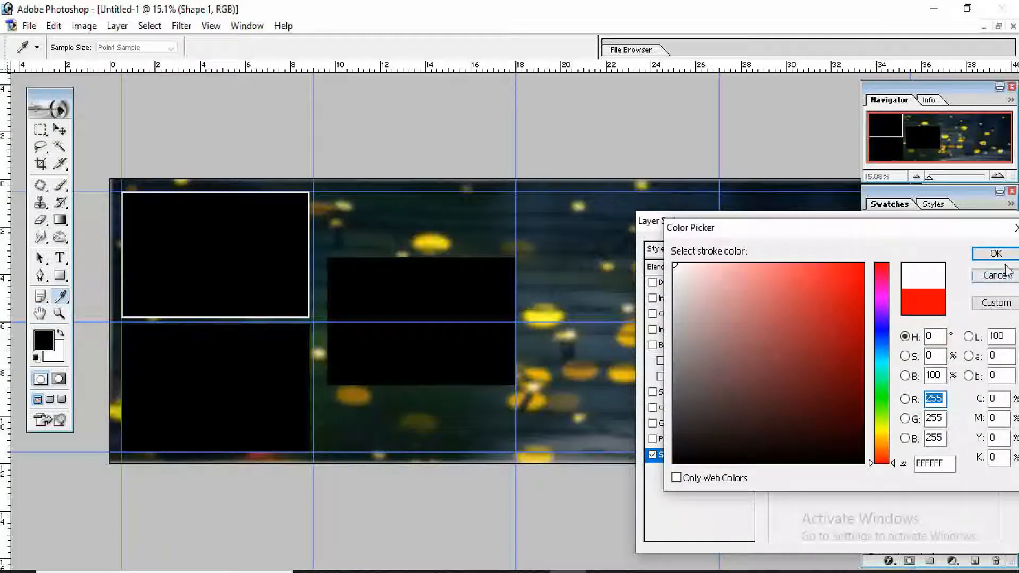
{"action": "left_click", "coordinate": [990, 252]}
{"action": "left_click", "coordinate": [1016, 248]}
- Add a 15-pixel white stroke positioned inside to the black rectangle between the 9-inch and 18-inch guides
{"action": "left_click", "coordinate": [947, 498]}
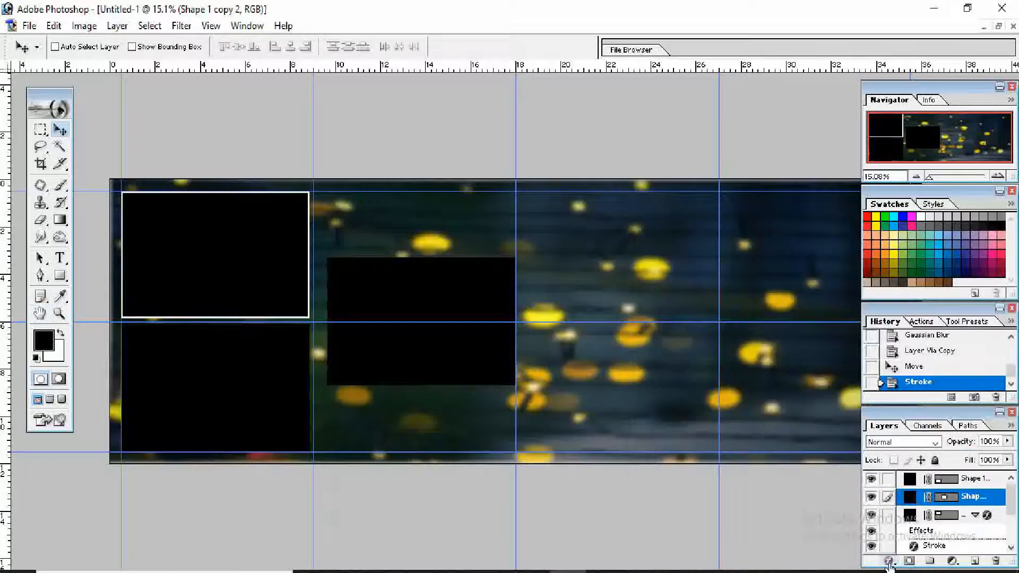
{"action": "left_click", "coordinate": [889, 561]}
{"action": "left_click", "coordinate": [901, 552]}
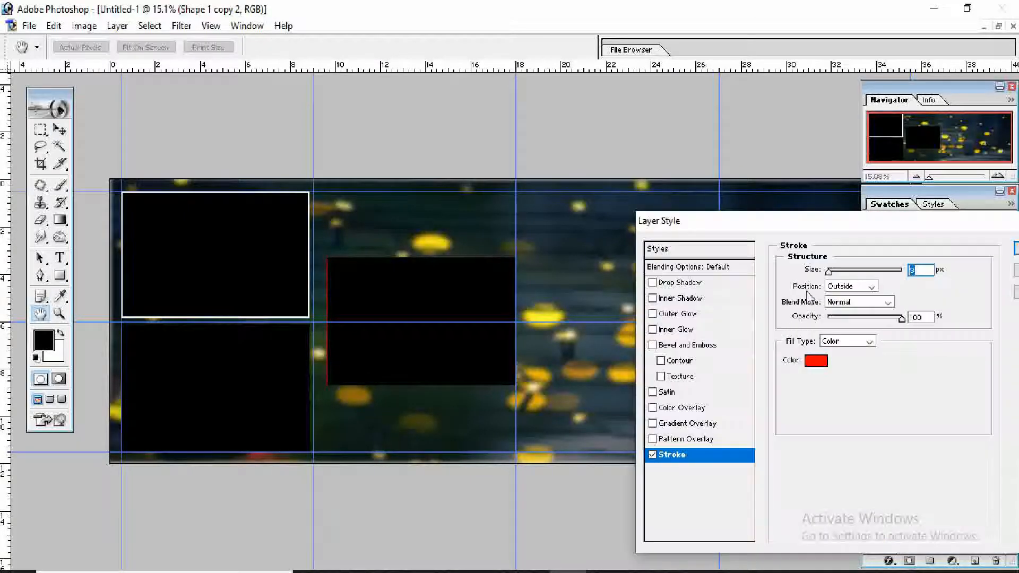
{"action": "left_click", "coordinate": [867, 288]}
{"action": "left_click", "coordinate": [845, 306]}
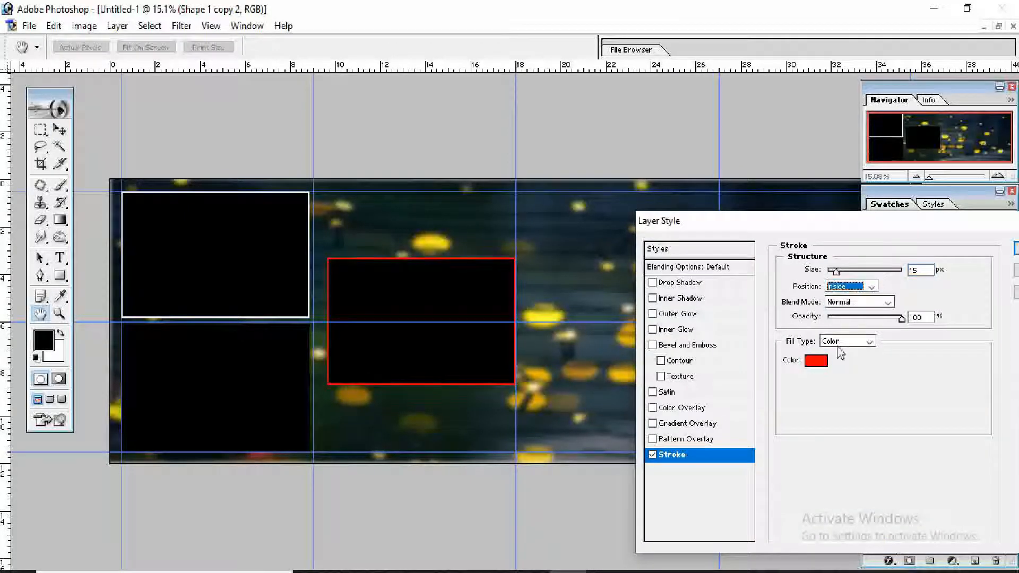
{"action": "left_click", "coordinate": [816, 361]}
{"action": "left_click", "coordinate": [675, 265]}
{"action": "left_click", "coordinate": [1013, 253]}
{"action": "left_click", "coordinate": [1016, 248]}
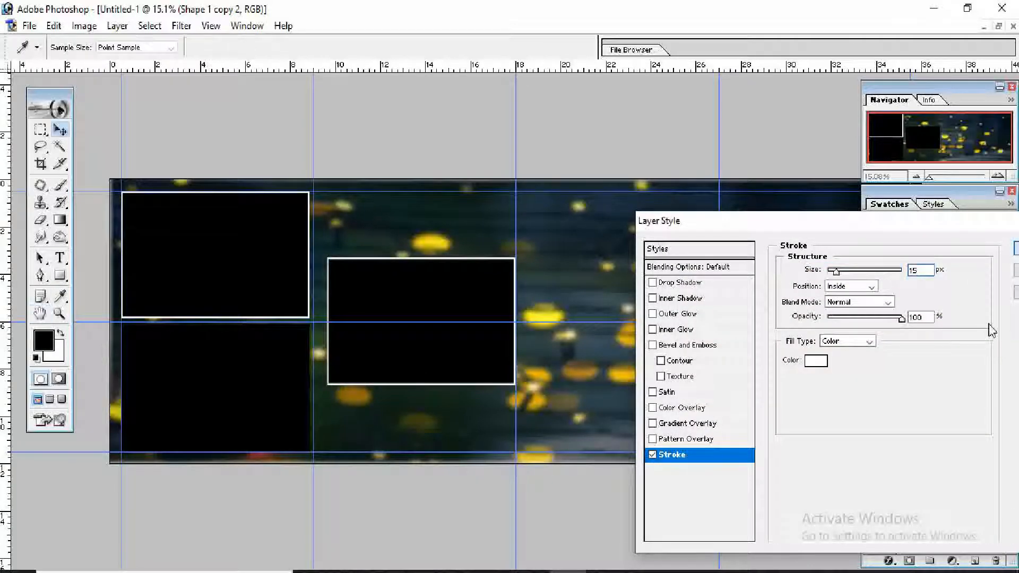
- Add a 15-pixel white stroke positioned inside to the lower-left black rectangle
{"action": "left_click", "coordinate": [966, 480]}
{"action": "left_click", "coordinate": [888, 562]}
{"action": "left_click", "coordinate": [893, 550]}
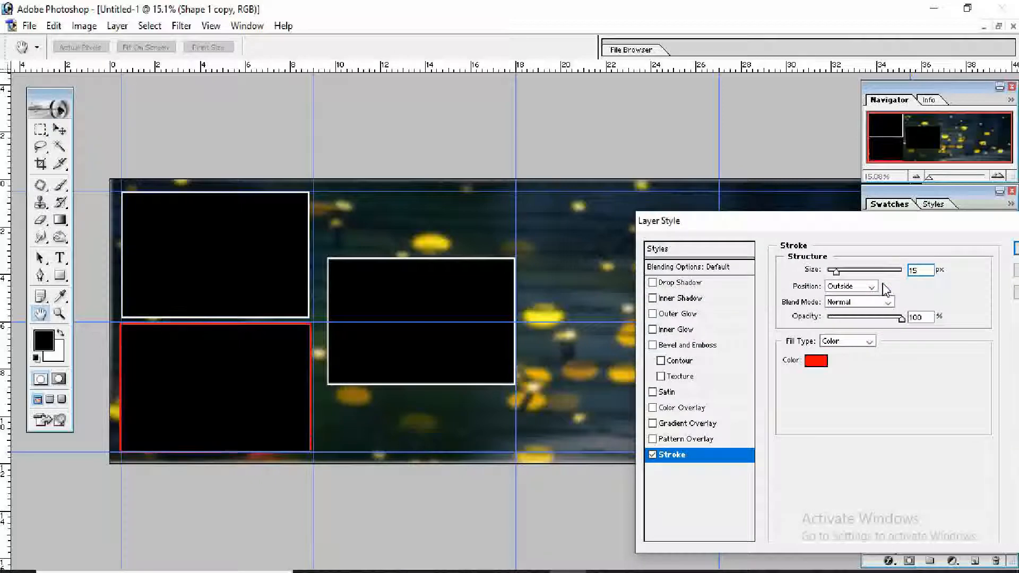
{"action": "left_click", "coordinate": [872, 287]}
{"action": "left_click", "coordinate": [844, 305]}
{"action": "left_click", "coordinate": [825, 364]}
{"action": "left_click", "coordinate": [674, 263]}
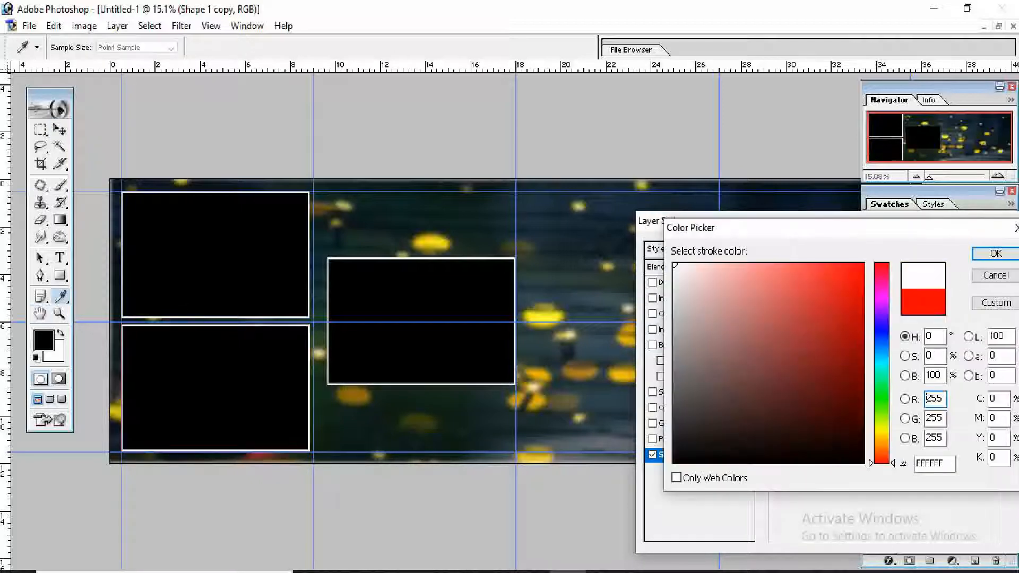
{"action": "left_click", "coordinate": [1011, 255]}
{"action": "left_click", "coordinate": [1016, 248]}
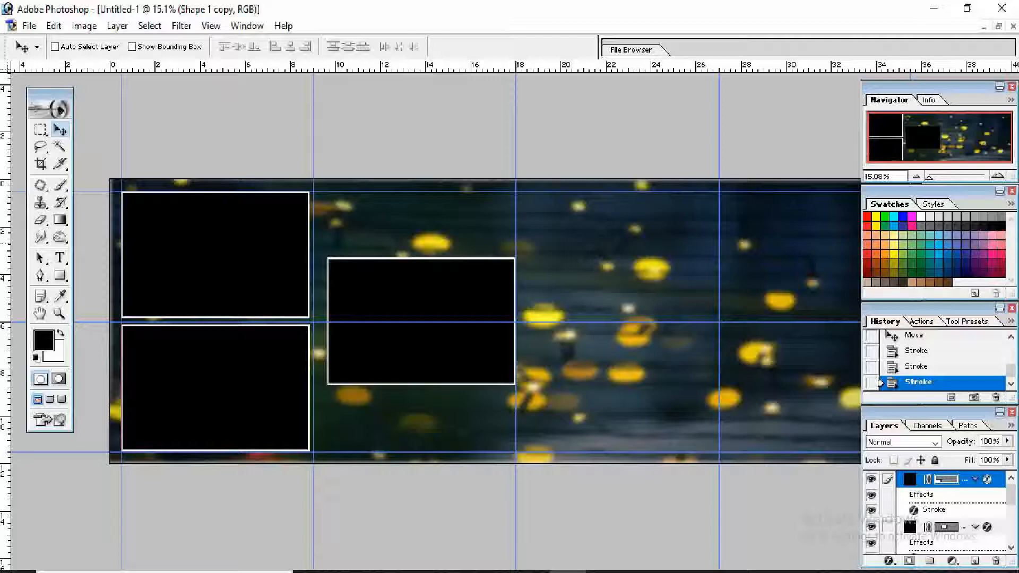
- Collapse the effects lists of the three rectangle layers
{"action": "left_click", "coordinate": [973, 480]}
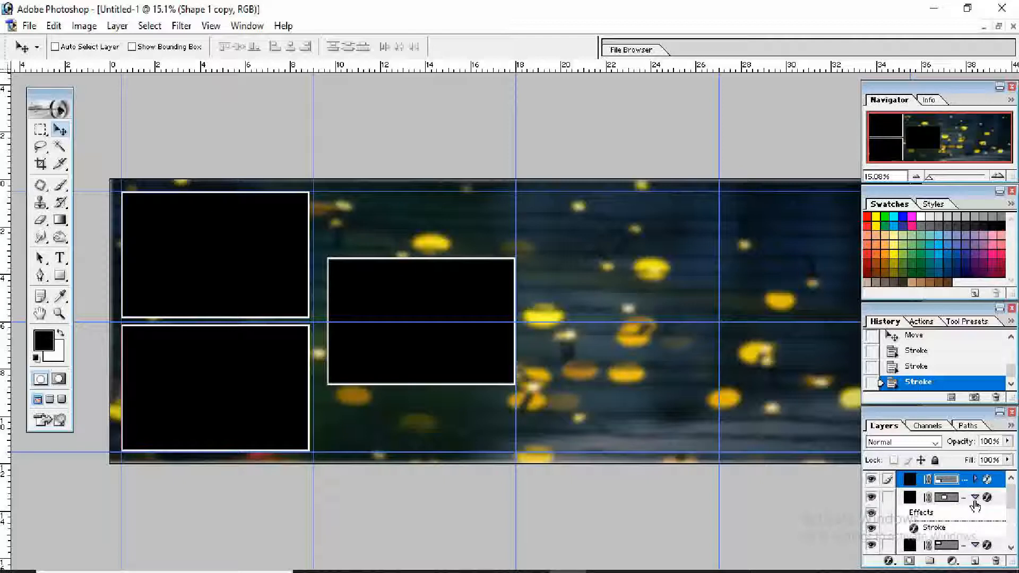
{"action": "left_click", "coordinate": [975, 498]}
{"action": "left_click", "coordinate": [975, 516]}
- Set the foreground color to white (FFFFFF) and move Layer 1 above the lights background on Layer 2
{"action": "scroll", "coordinate": [943, 538], "scroll_direction": "down", "scroll_amount": 1}
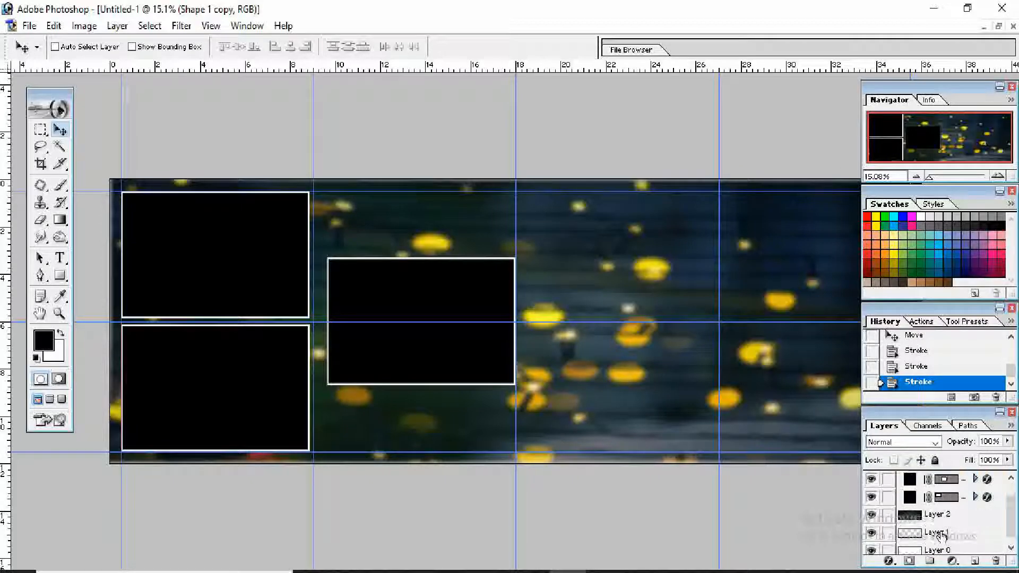
{"action": "left_click", "coordinate": [940, 533]}
{"action": "left_click", "coordinate": [44, 340]}
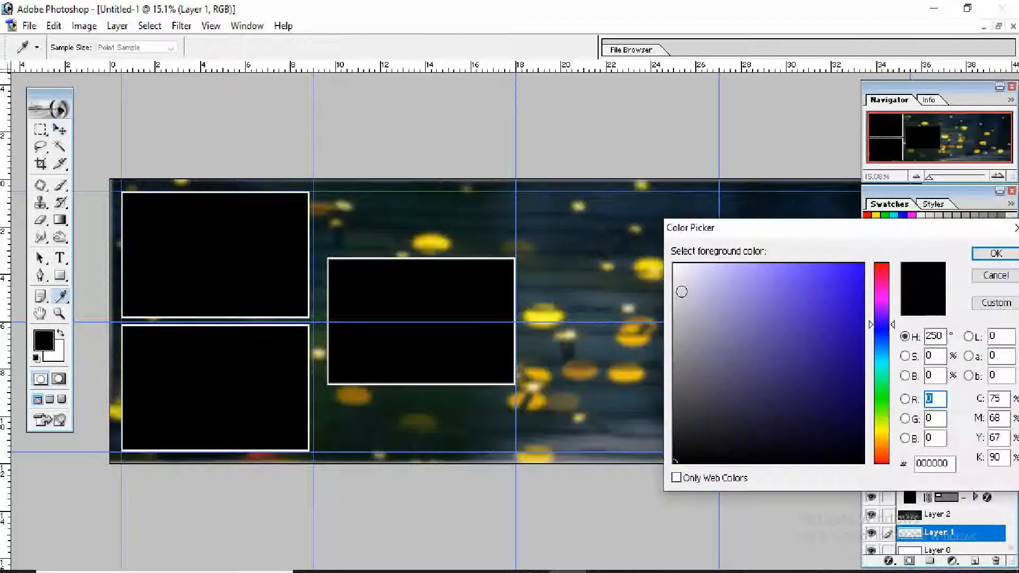
{"action": "left_click", "coordinate": [675, 266]}
{"action": "left_click", "coordinate": [992, 254]}
{"action": "left_click_drag", "start_coordinate": [939, 534], "coordinate": [941, 518]}
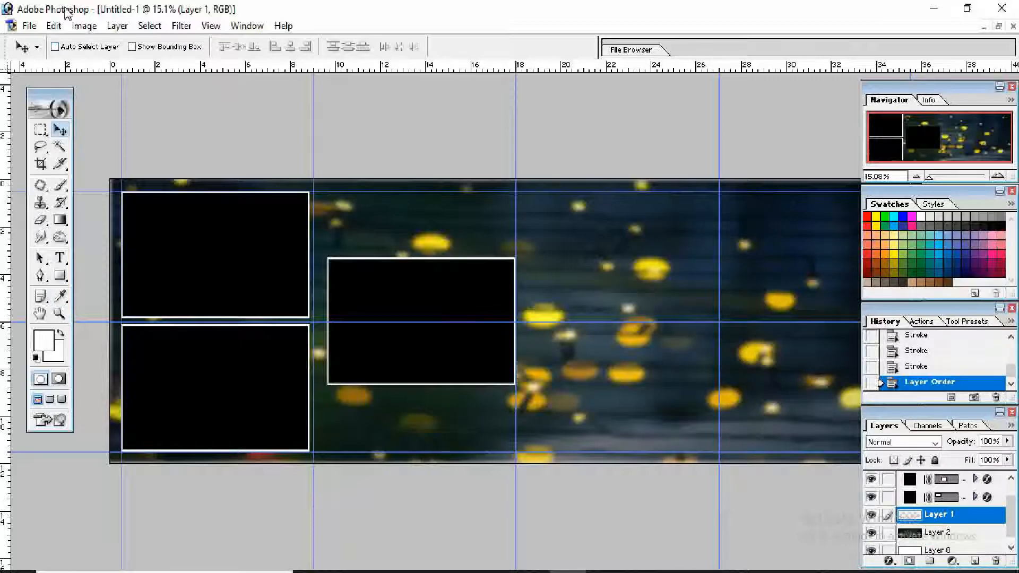
- Fill Layer 1 with the foreground color at 100% opacity and set its blending mode to Multiply
{"action": "left_click", "coordinate": [54, 26]}
{"action": "left_click", "coordinate": [77, 272]}
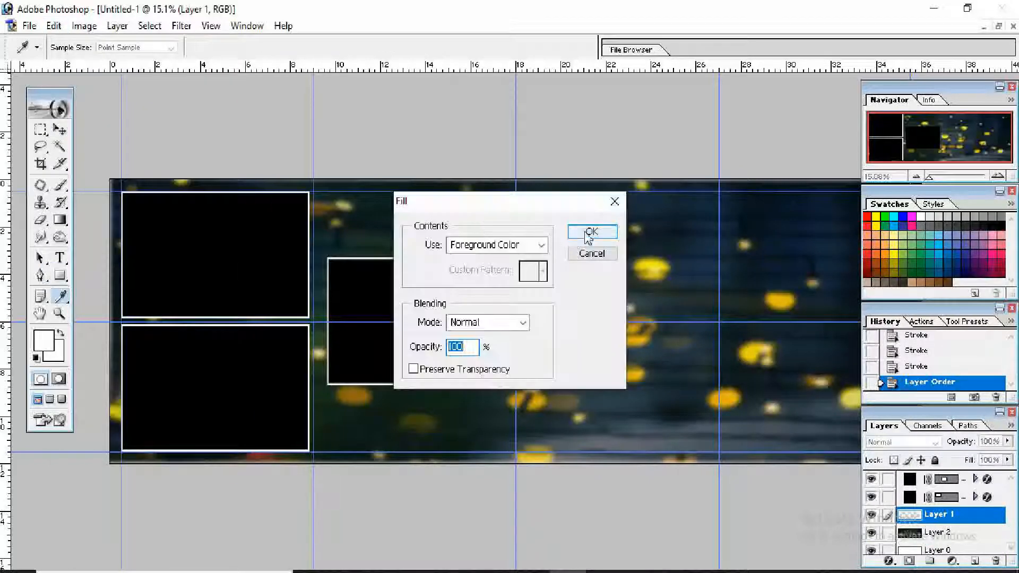
{"action": "left_click", "coordinate": [588, 231]}
{"action": "left_click", "coordinate": [908, 442]}
{"action": "left_click", "coordinate": [892, 333]}
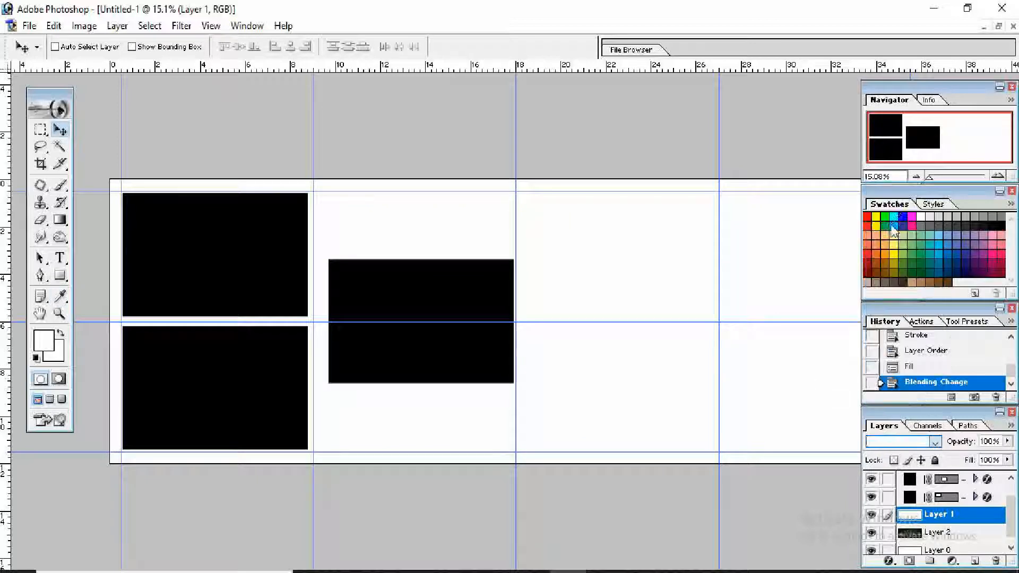
- Draw a white circle about 7.4 inches wide with the Ellipse tool above the rectangle layers, overlapping the 27-inch guide
{"action": "scroll", "coordinate": [949, 498], "scroll_direction": "up", "scroll_amount": 1}
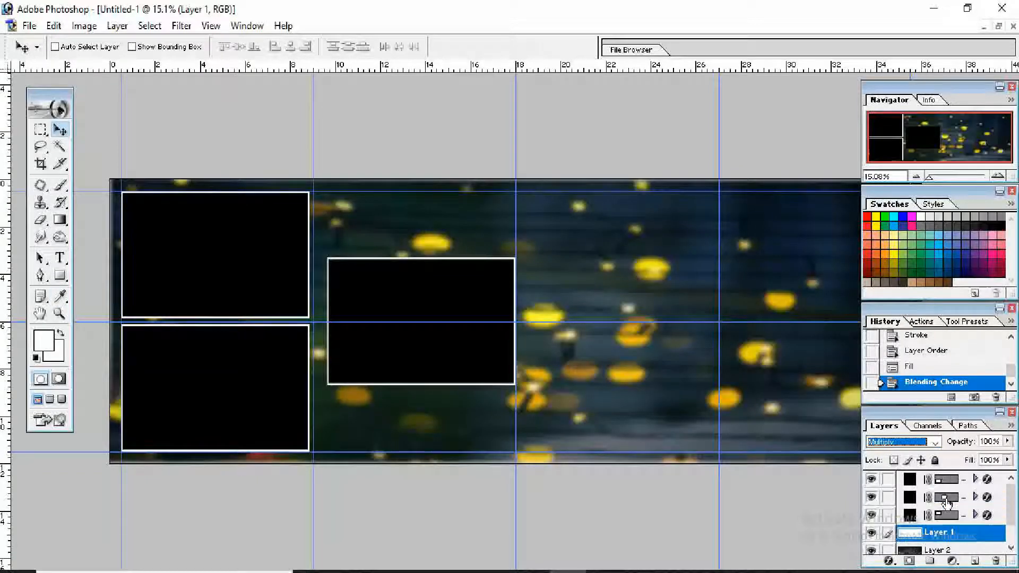
{"action": "left_click", "coordinate": [947, 485]}
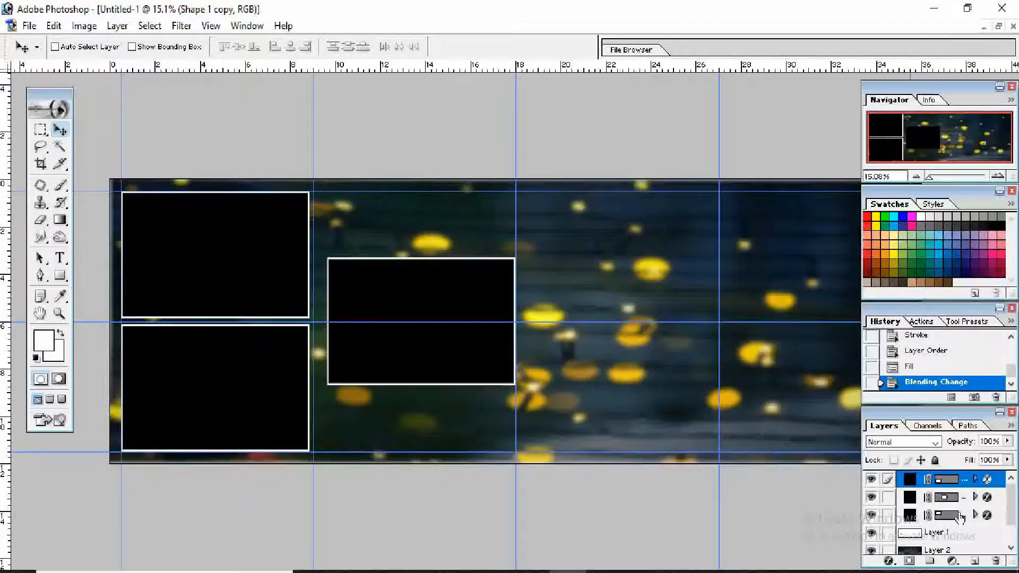
{"action": "left_click", "coordinate": [60, 276]}
{"action": "left_click", "coordinate": [253, 47]}
{"action": "left_click", "coordinate": [253, 46]}
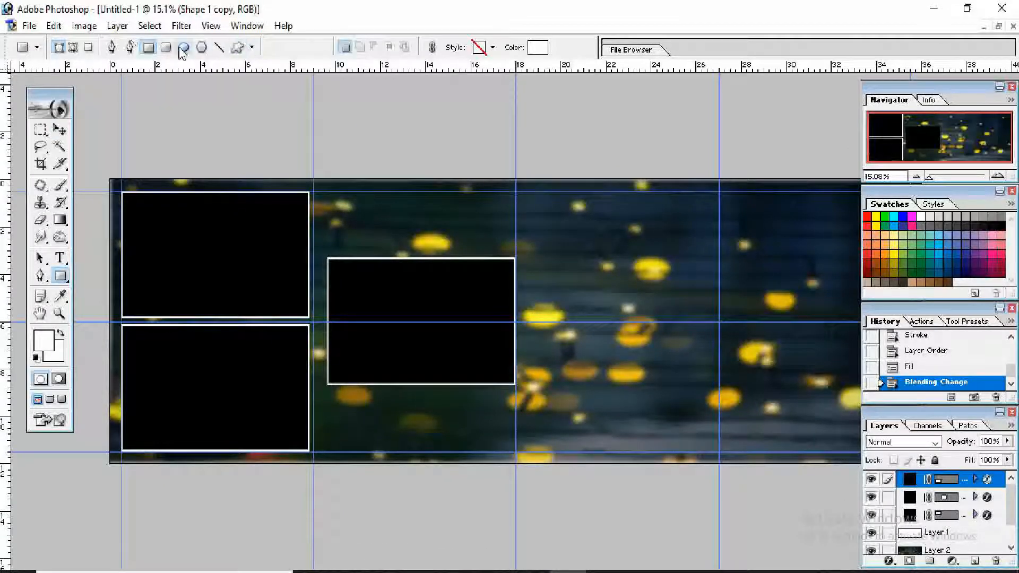
{"action": "left_click", "coordinate": [184, 47]}
{"action": "key", "text": "Tab"}
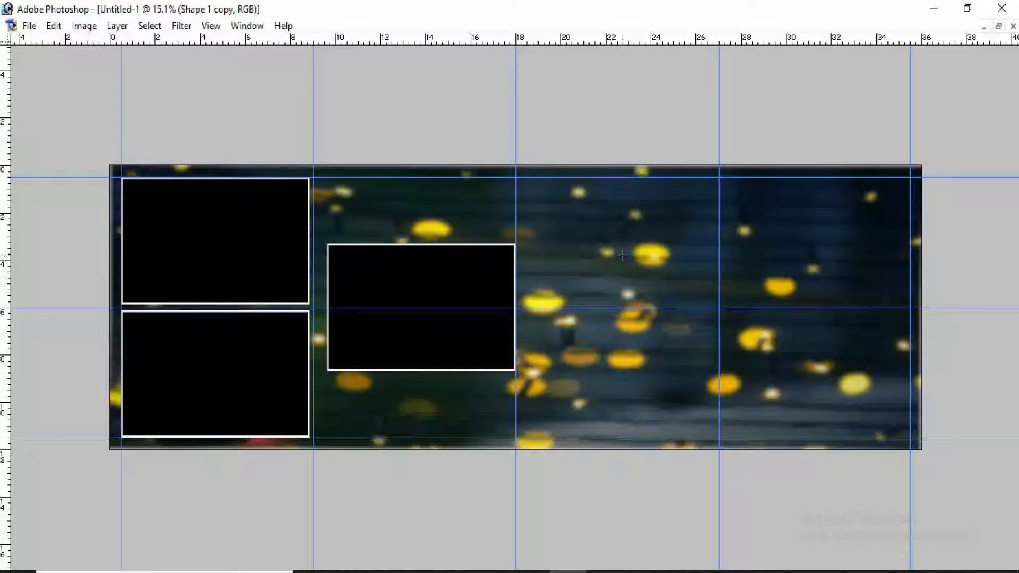
{"action": "left_click_drag", "start_coordinate": [584, 225], "coordinate": [750, 395]}
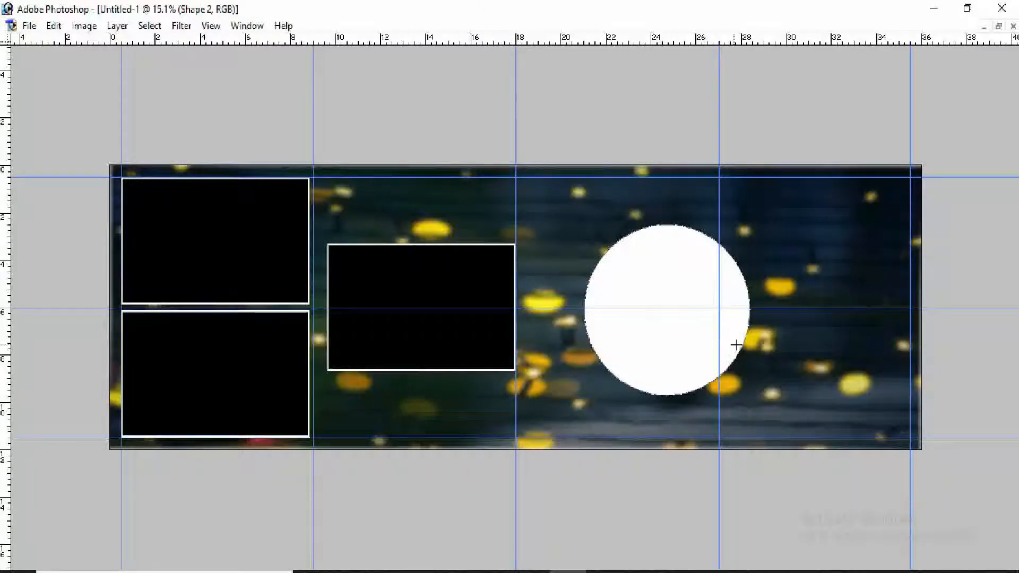
- Enlarge the circle to about 7.7 inches wide against the 27-inch guide and place a copy on the guide's other side
{"action": "key", "text": "ctrl+t"}
{"action": "left_click_drag", "start_coordinate": [678, 337], "coordinate": [652, 339]}
{"action": "left_click_drag", "start_coordinate": [635, 222], "coordinate": [635, 215]}
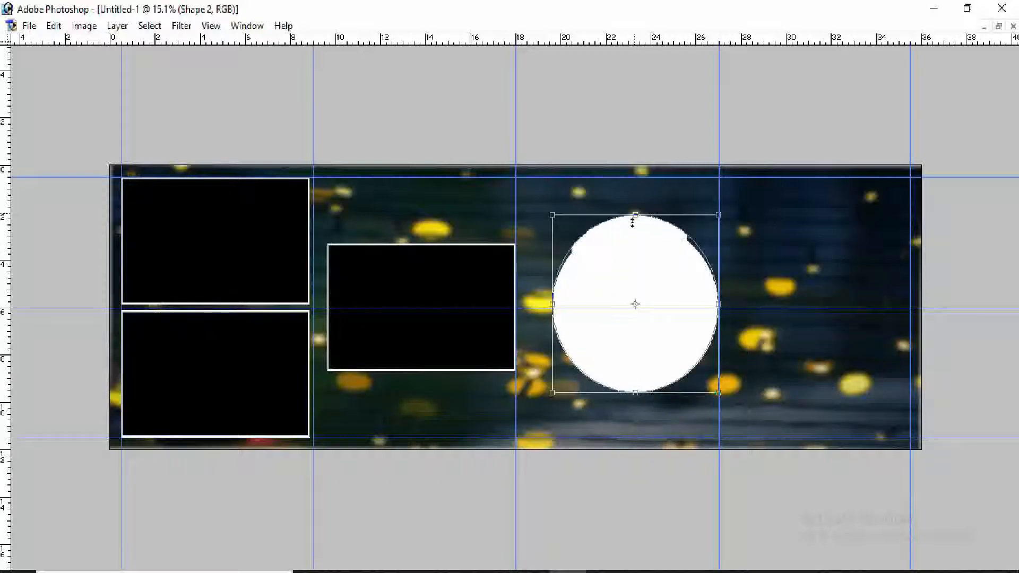
{"action": "left_click_drag", "start_coordinate": [550, 305], "coordinate": [792, 302]}
{"action": "key", "text": "Return"}
{"action": "key", "text": "ctrl+j"}
- Add a 10-pixel black (000000) stroke to the right circle and collapse its effects list
{"action": "key", "text": "Tab"}
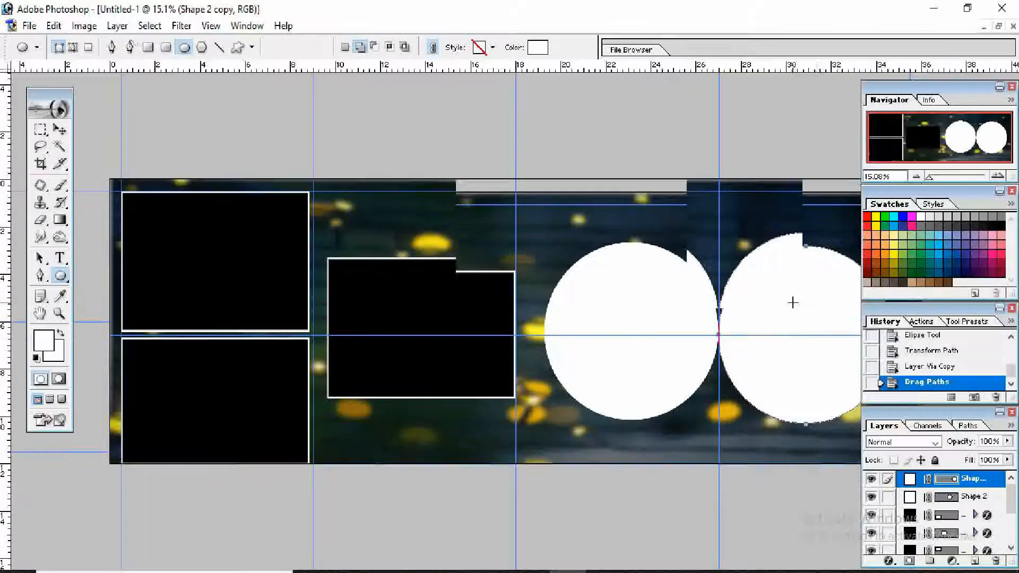
{"action": "left_click", "coordinate": [889, 561]}
{"action": "left_click", "coordinate": [909, 550]}
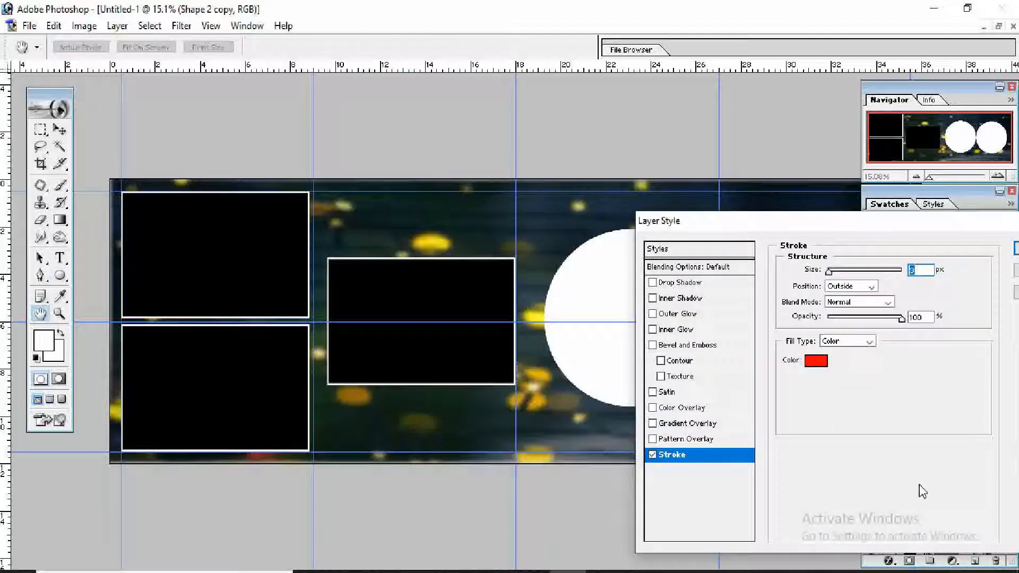
{"action": "type", "text": "10"}
{"action": "left_click", "coordinate": [811, 360]}
{"action": "left_click_drag", "start_coordinate": [732, 394], "coordinate": [662, 485]}
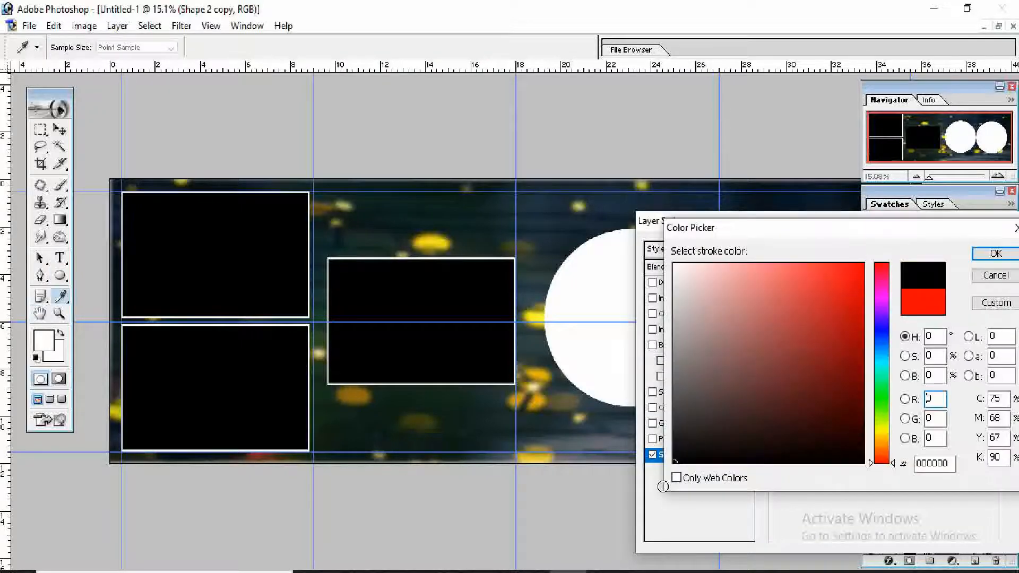
{"action": "left_click", "coordinate": [995, 255]}
{"action": "left_click", "coordinate": [1016, 249]}
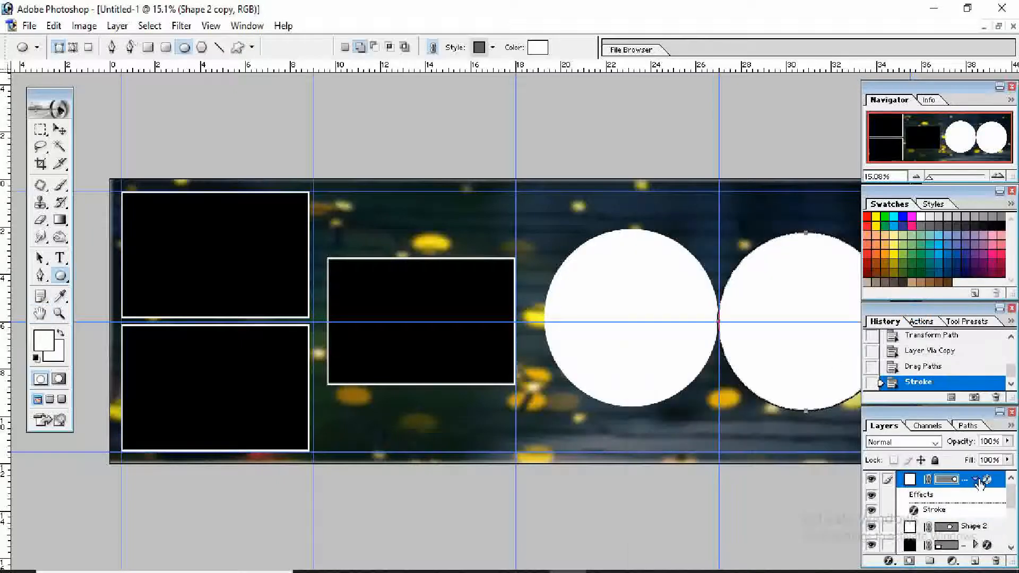
{"action": "left_click", "coordinate": [977, 480]}
- Add a 10-pixel black (000000) stroke positioned inside to the left circle and collapse its effects list
{"action": "left_click", "coordinate": [969, 496]}
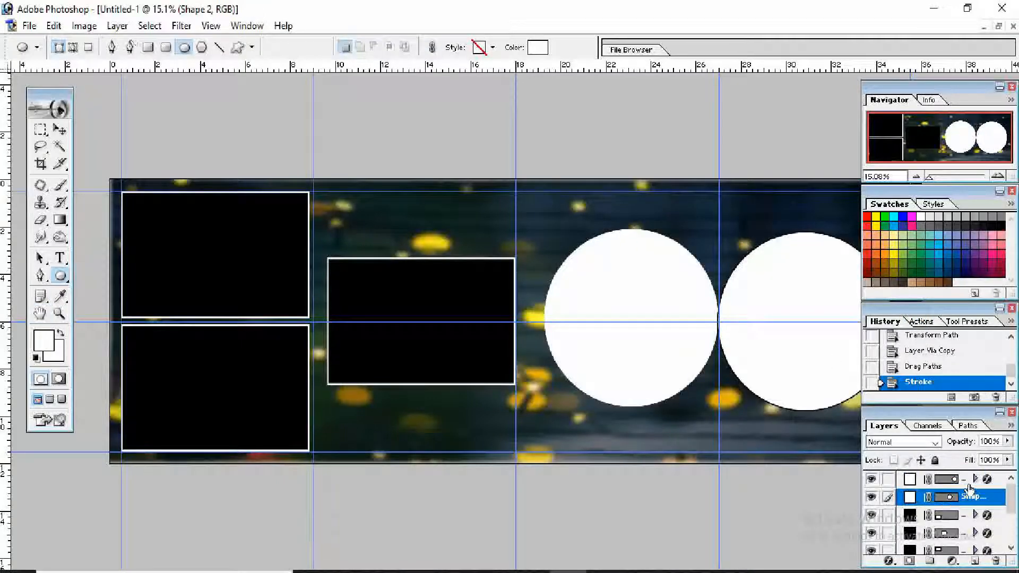
{"action": "left_click", "coordinate": [889, 561]}
{"action": "left_click", "coordinate": [897, 546]}
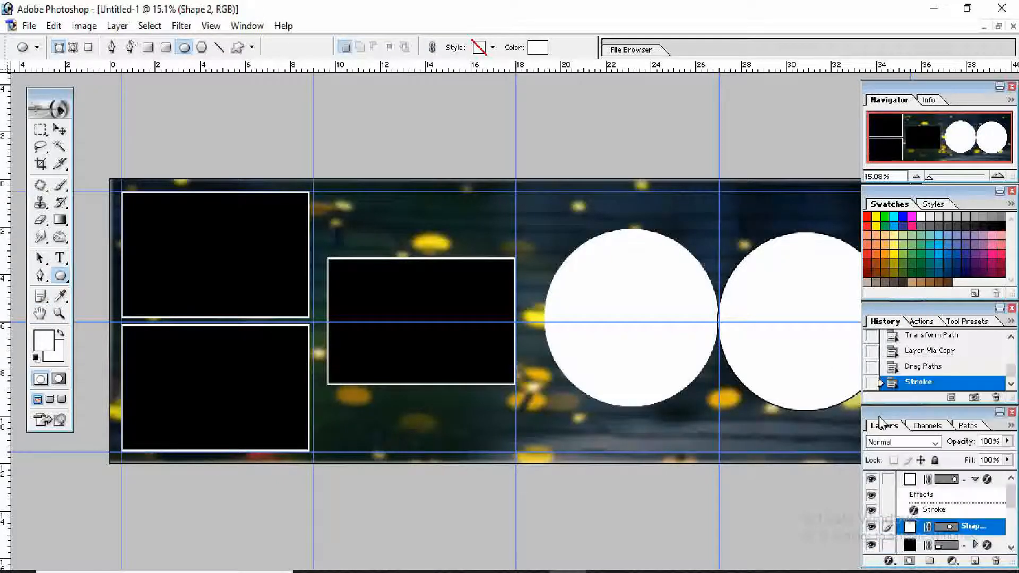
{"action": "type", "text": "10"}
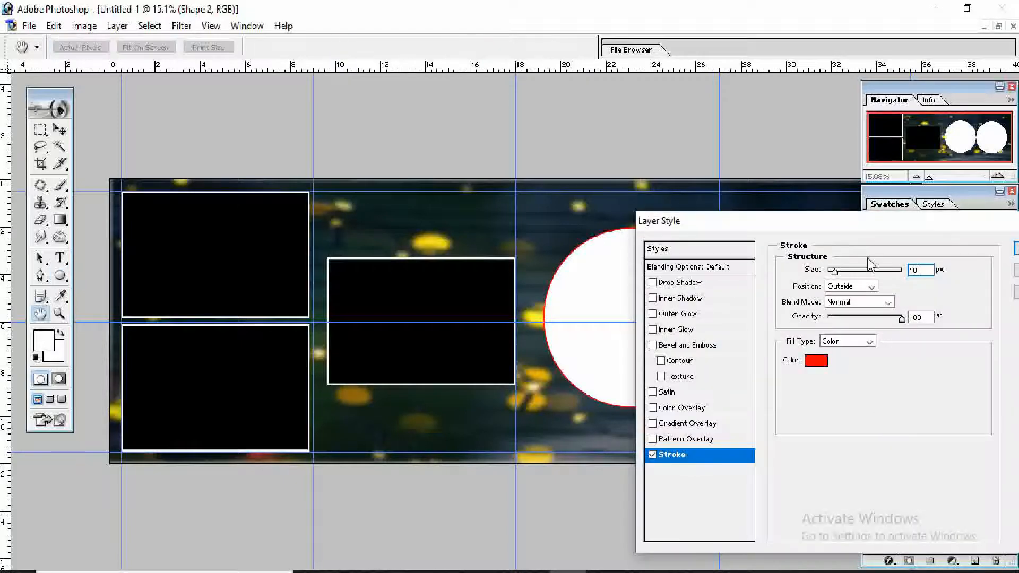
{"action": "left_click", "coordinate": [869, 287]}
{"action": "left_click", "coordinate": [816, 361]}
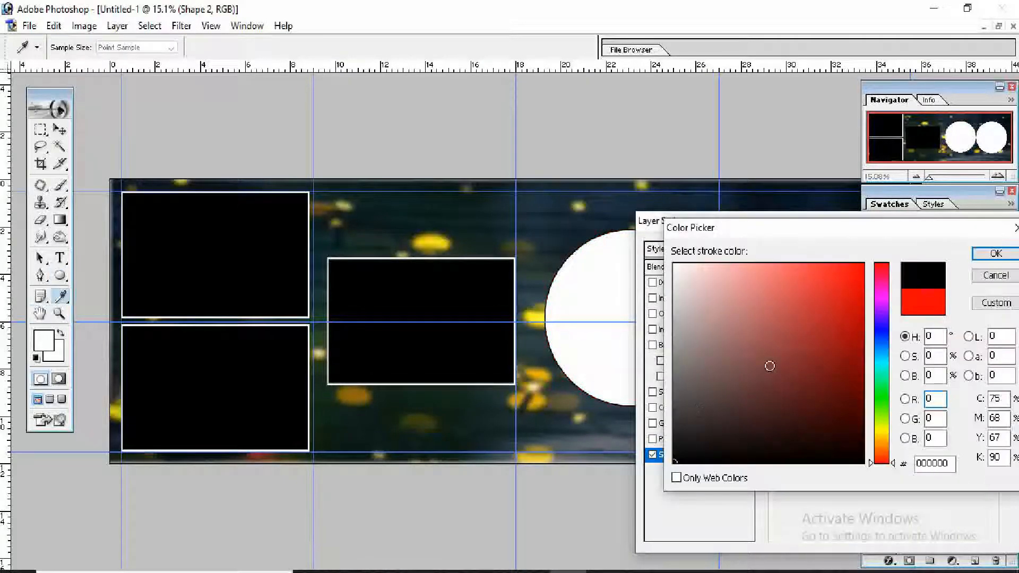
{"action": "left_click", "coordinate": [995, 254]}
{"action": "key", "text": "Return"}
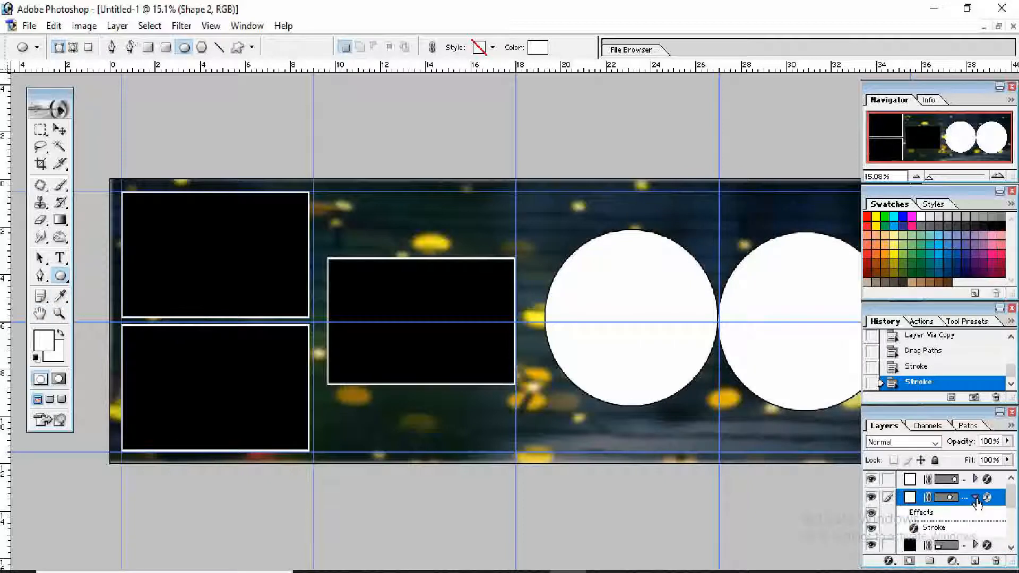
{"action": "left_click", "coordinate": [976, 498]}
{"action": "key", "text": "Tab"}
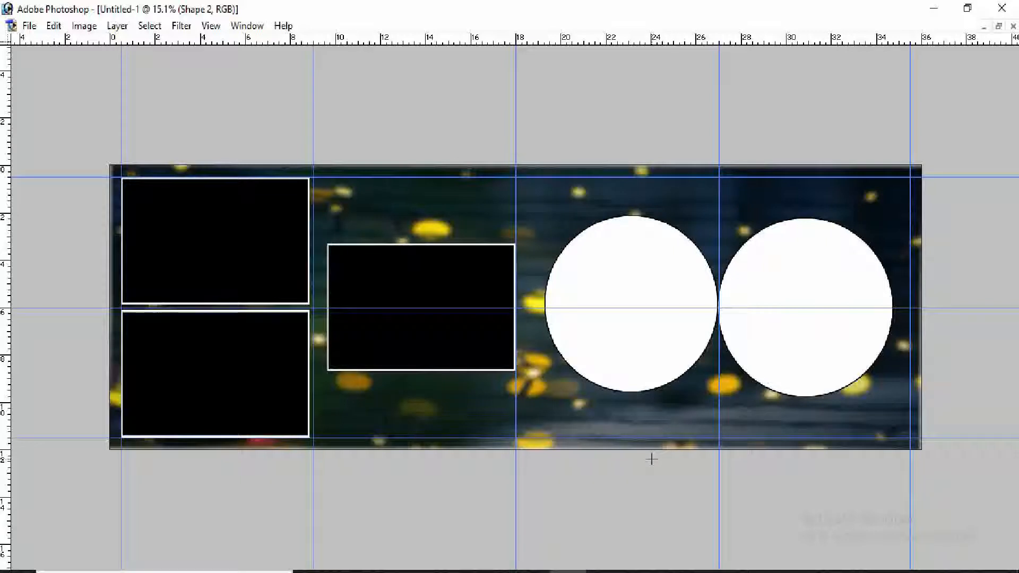
{"action": "key", "text": "Tab"}
- Save the layout to the Desktop as a Photoshop file named "Album model" with its layers kept
{"action": "key", "text": "ctrl+s"}
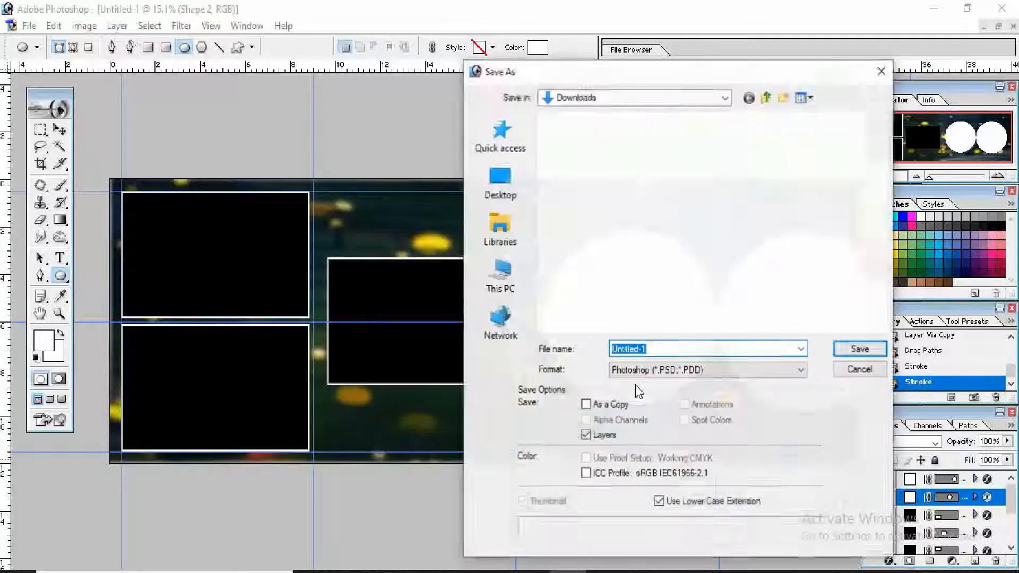
{"action": "left_click", "coordinate": [500, 184]}
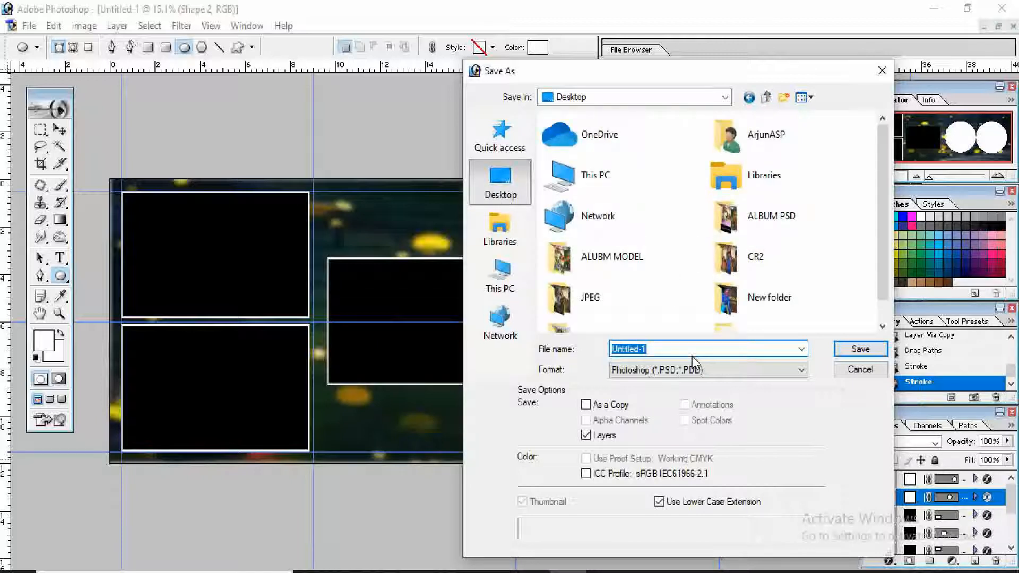
{"action": "key", "text": "BackSpace"}
{"action": "type", "text": "a"}
{"action": "key", "text": "BackSpace"}
{"action": "type", "text": "Albu"}
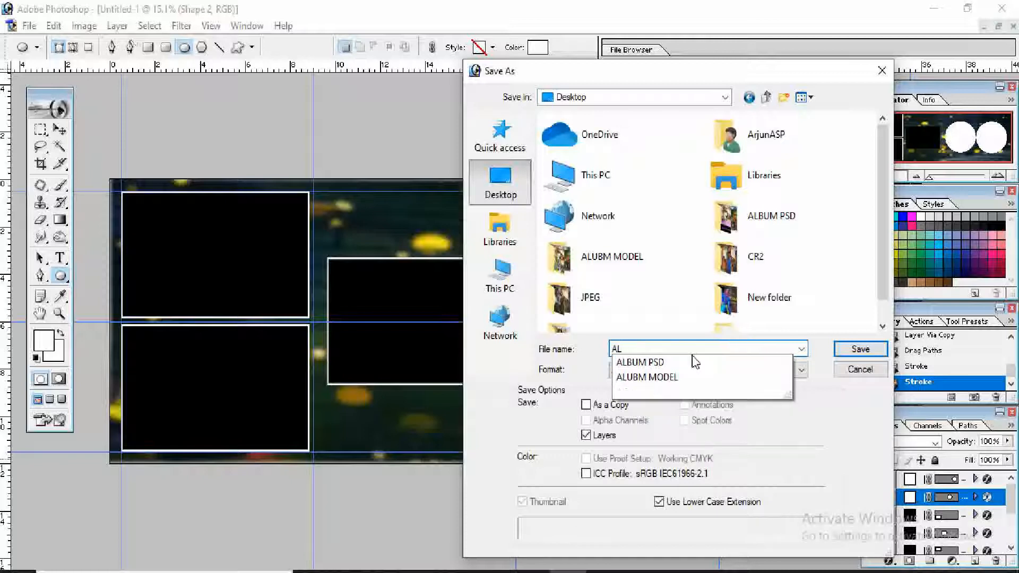
{"action": "type", "text": "m "}
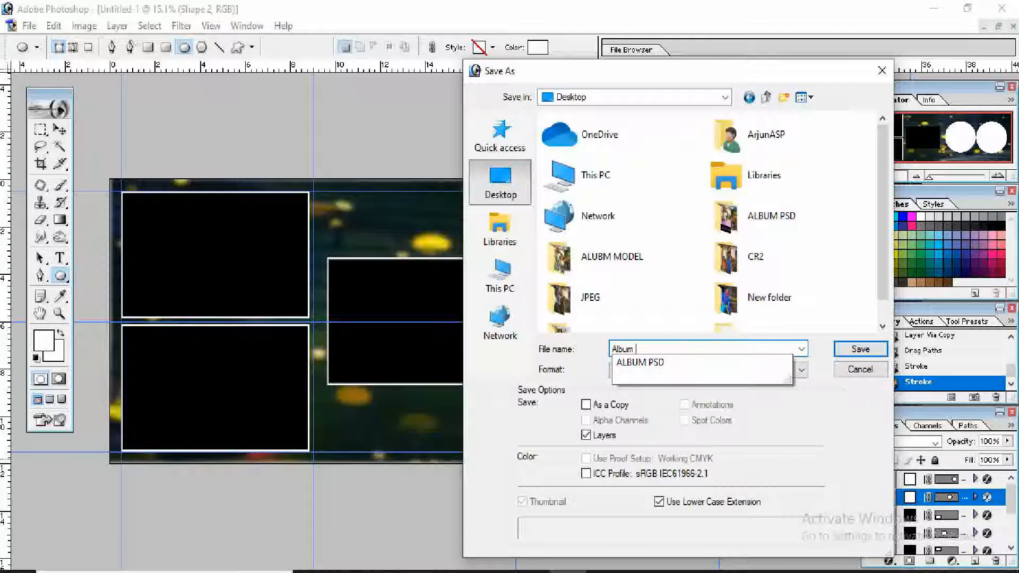
{"action": "type", "text": "model"}
{"action": "scroll", "coordinate": [801, 220], "scroll_direction": "down", "scroll_amount": 1}
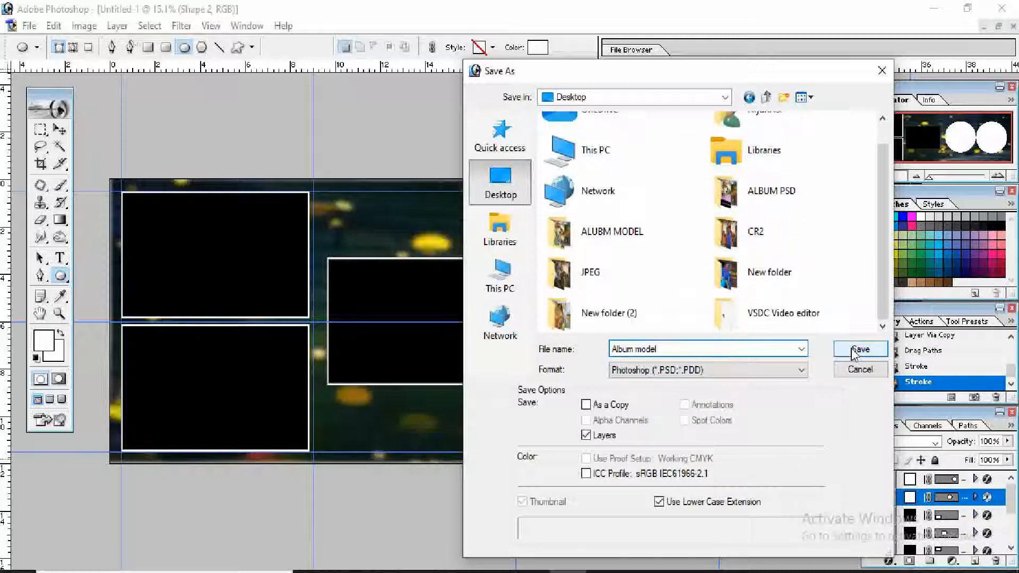
{"action": "left_click", "coordinate": [860, 349]}
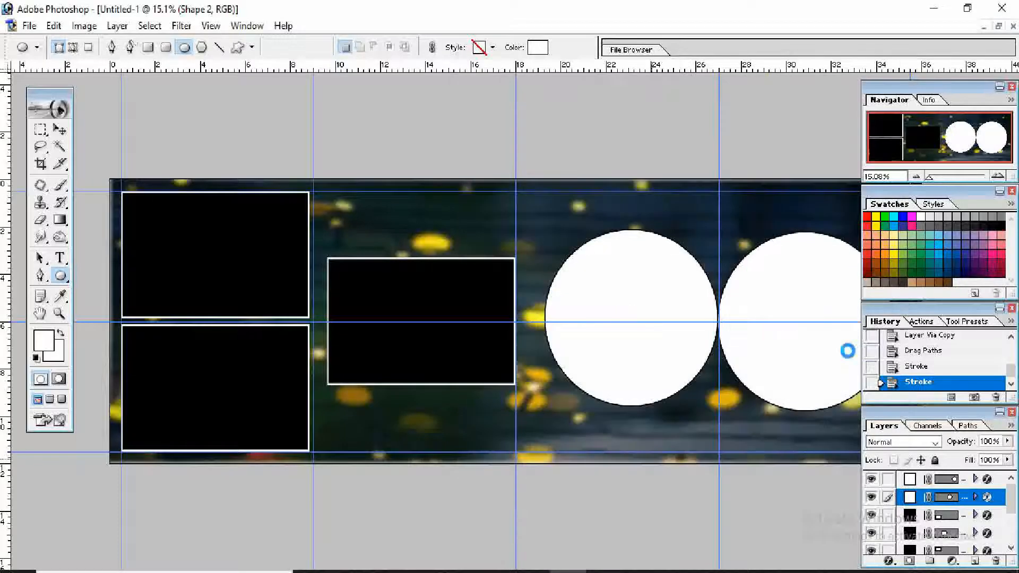